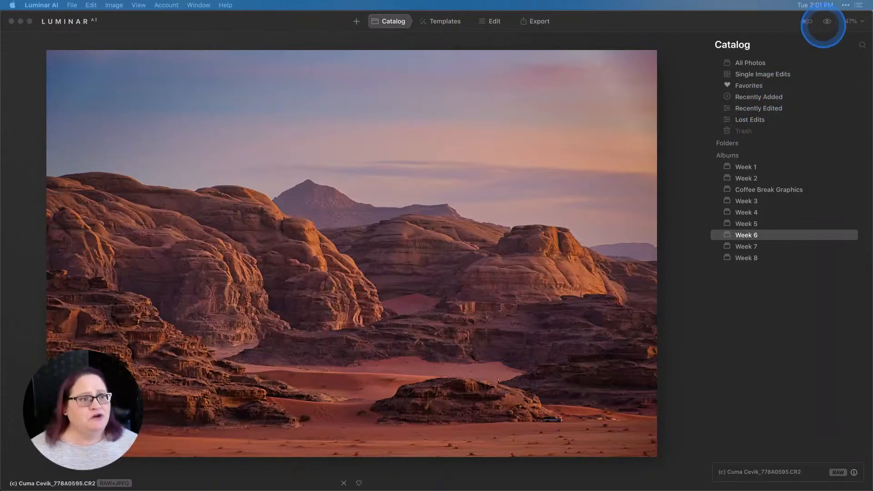
Compare the edited desert photo with its unedited original, and inspect the foreground rock and vehicle at 100% zoom.
click(826, 22)
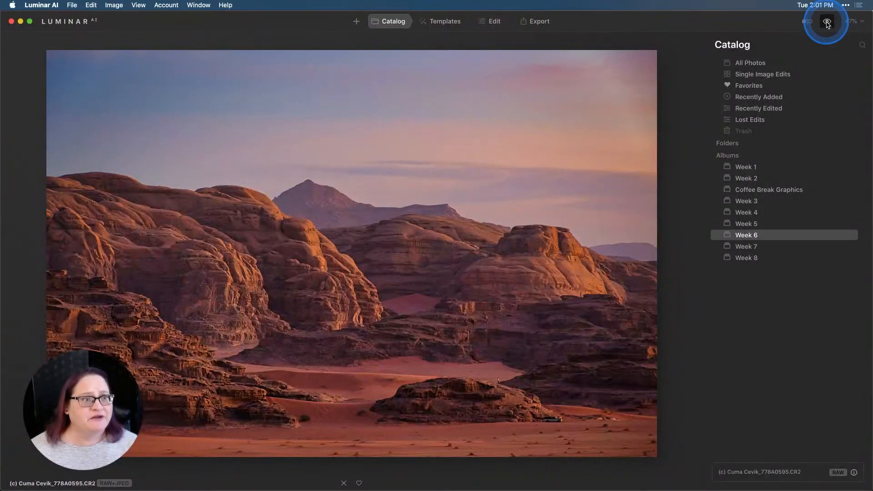
click(827, 22)
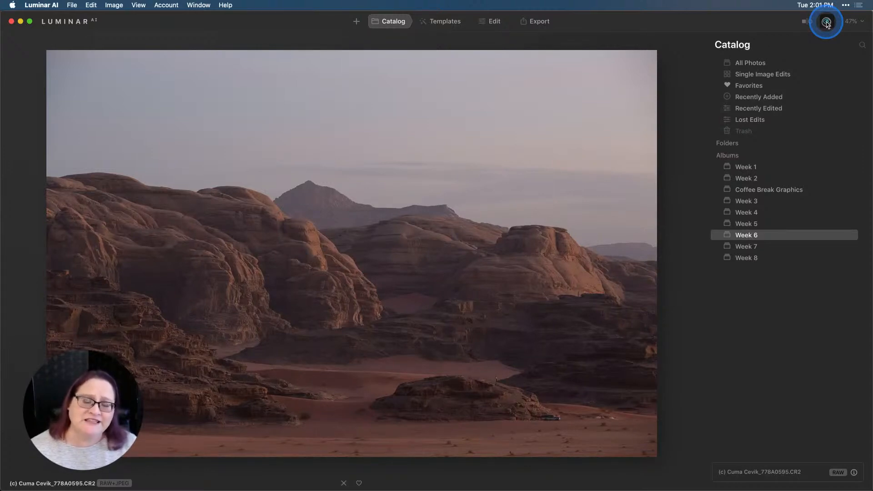
click(827, 24)
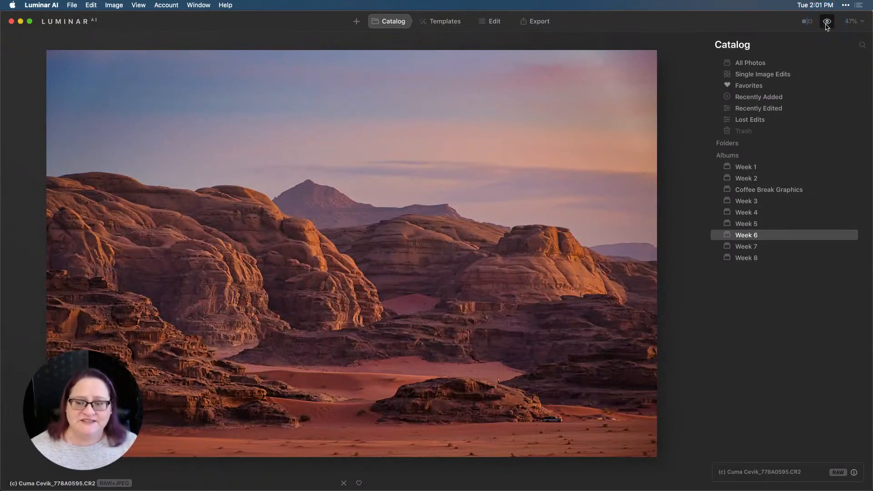
click(536, 400)
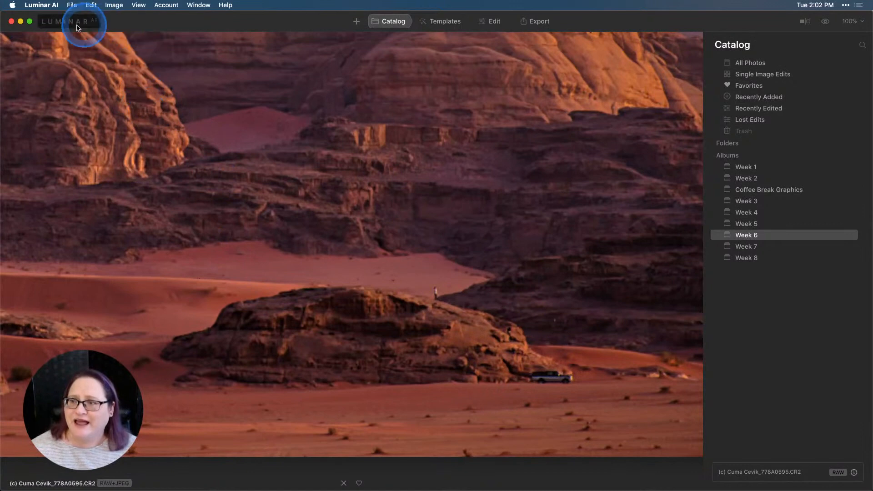
click(166, 120)
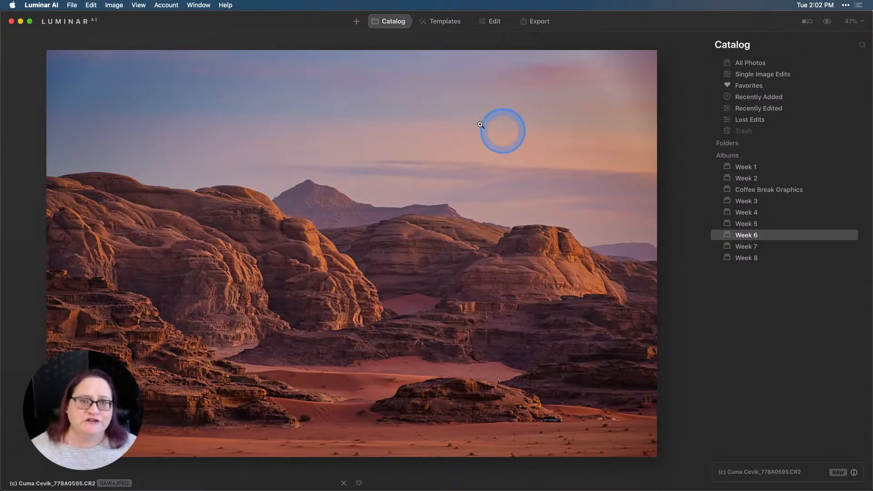
Revert the desert photo to its Original state in the edit history.
click(493, 21)
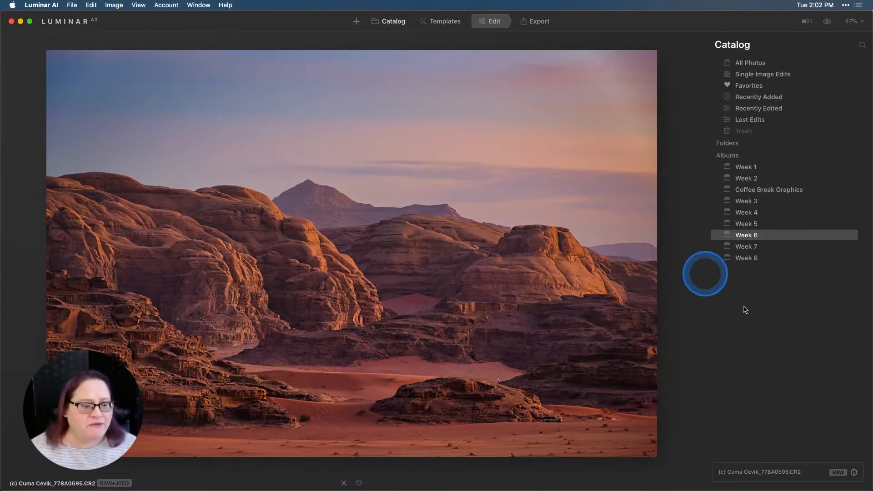
click(861, 478)
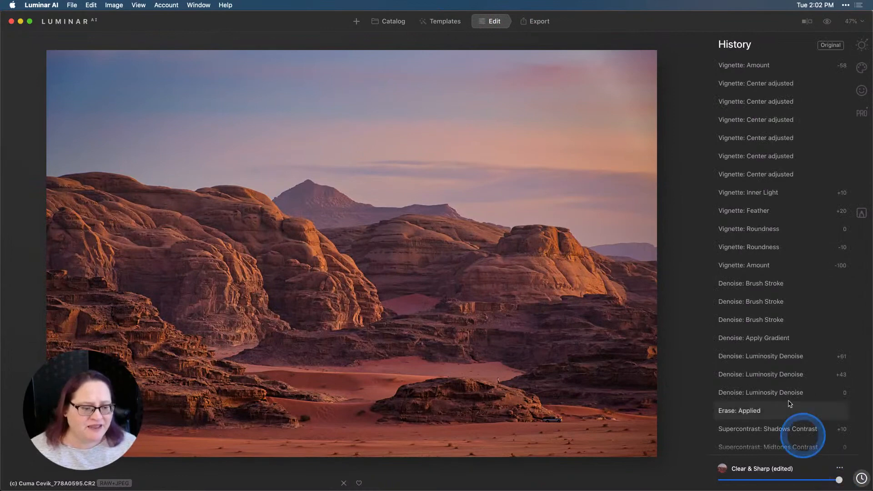
scroll(790, 404, down, 10)
click(746, 439)
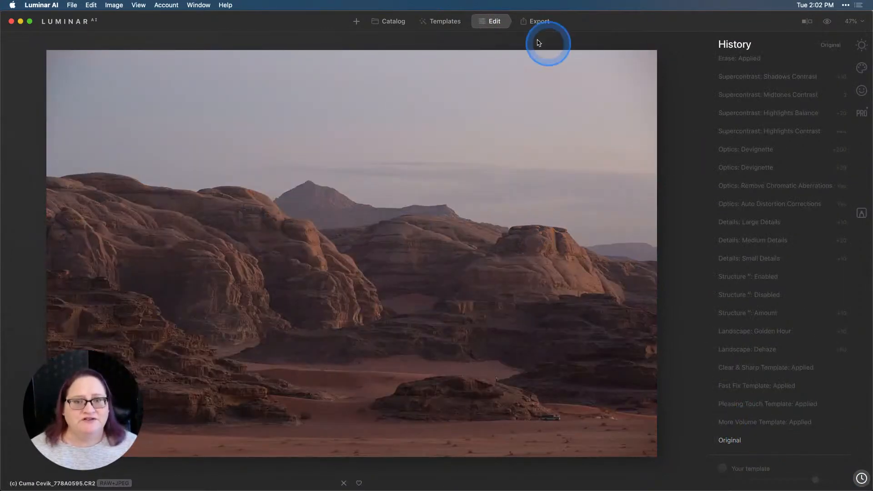
Apply the Clear & Sharp template from the Scenery collection suggested for this photo.
click(437, 23)
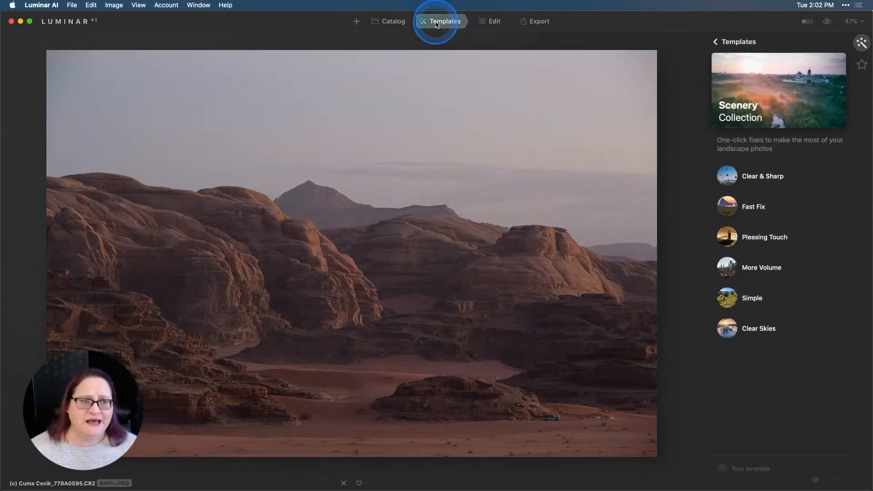
click(718, 42)
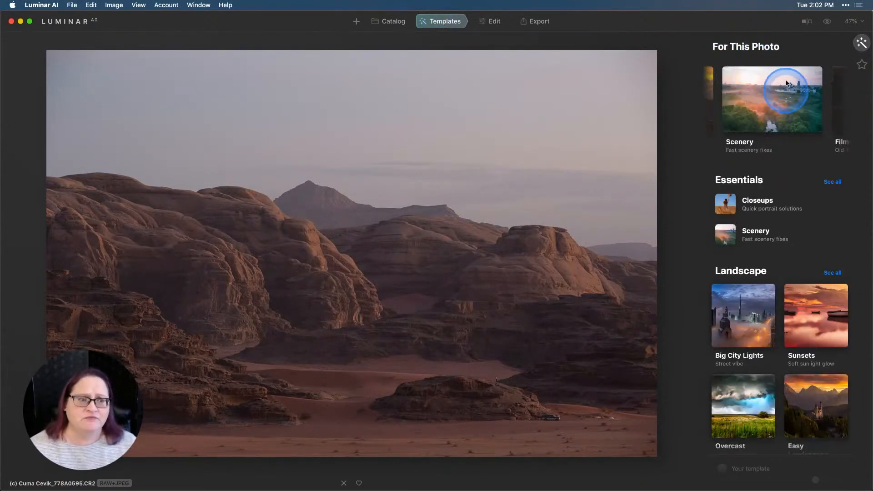
scroll(786, 84, left, 3)
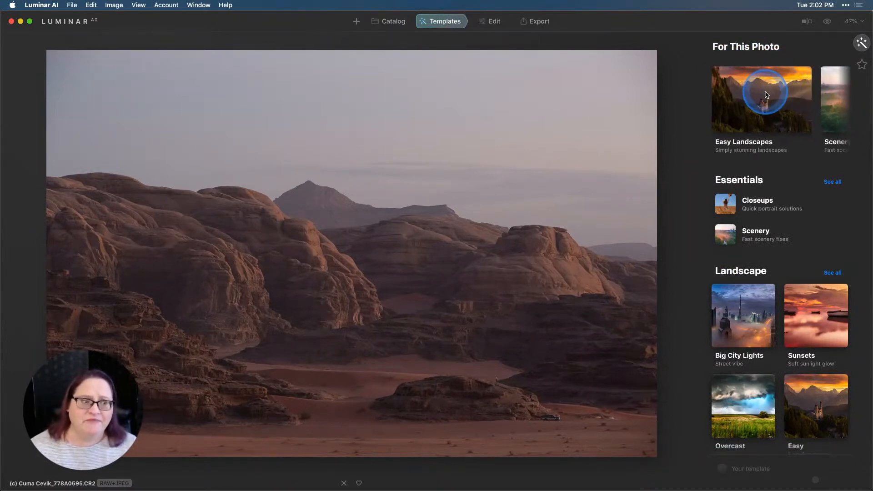
scroll(766, 94, right, 3)
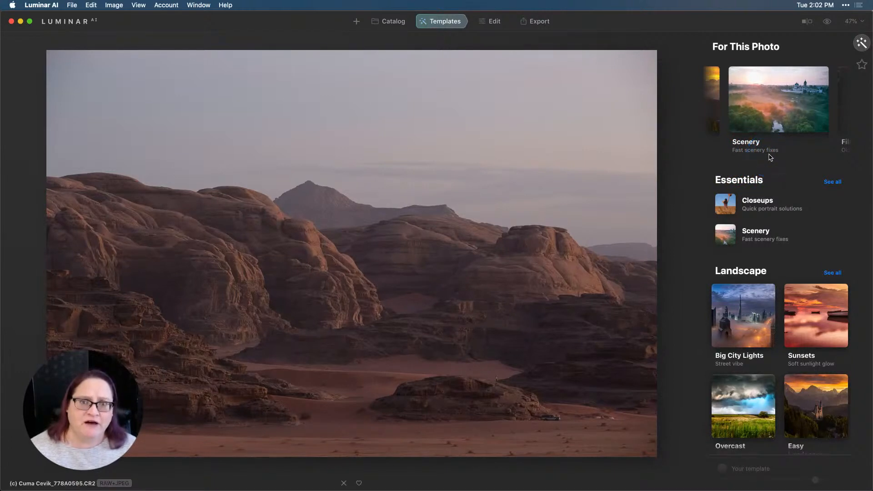
click(779, 99)
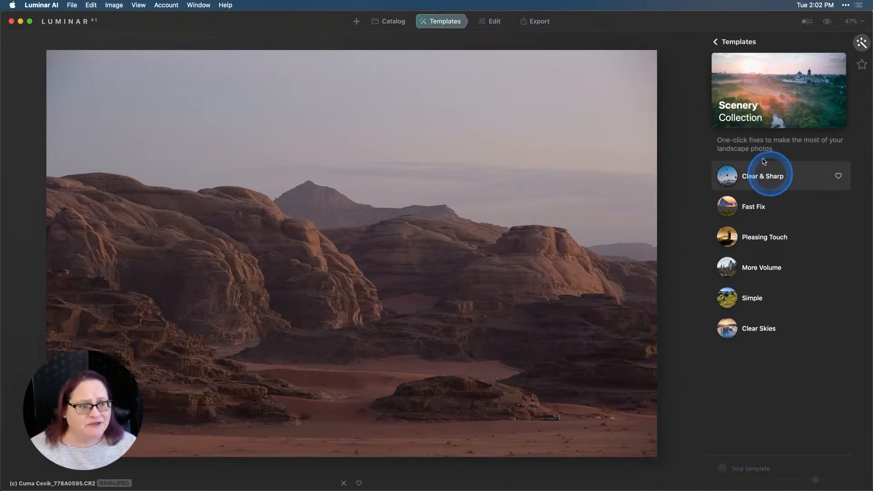
click(757, 179)
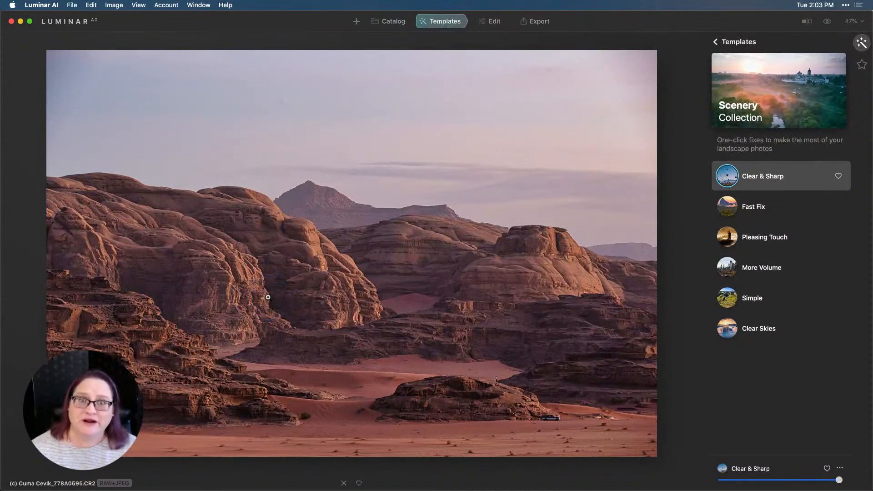
Set the Accent AI amount of the Enhance AI tool to 55 in the Essentials edits.
click(493, 21)
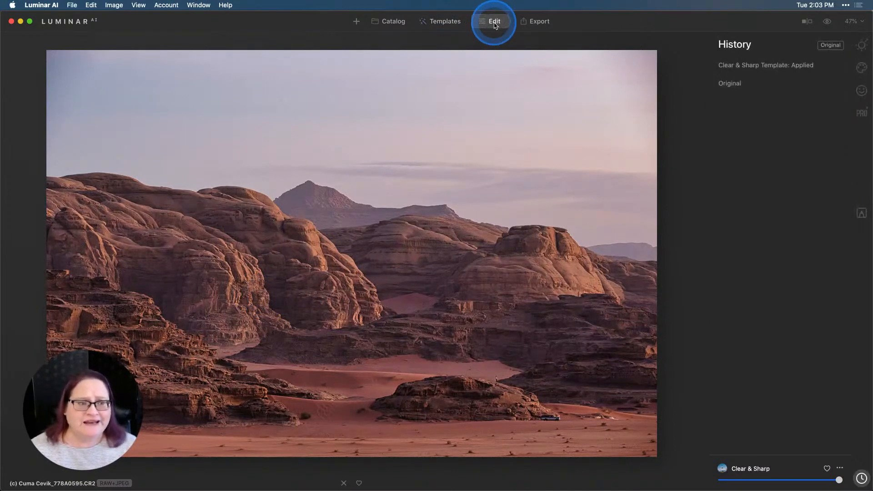
click(860, 45)
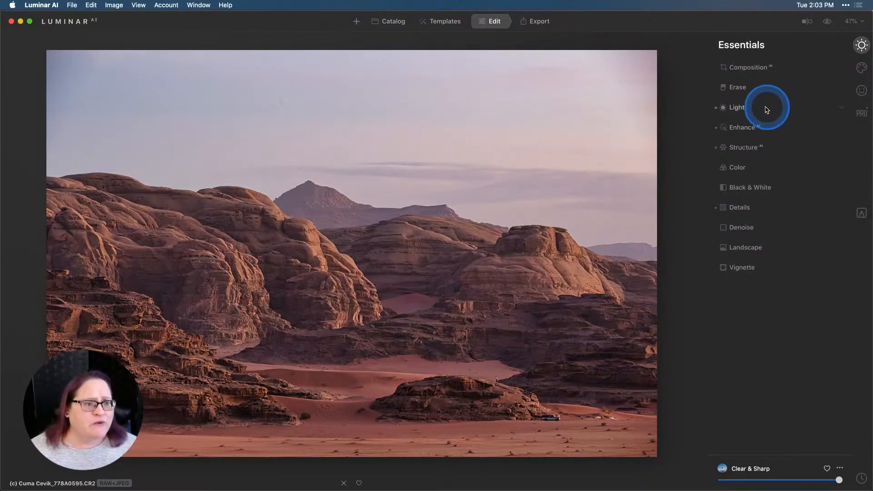
click(746, 128)
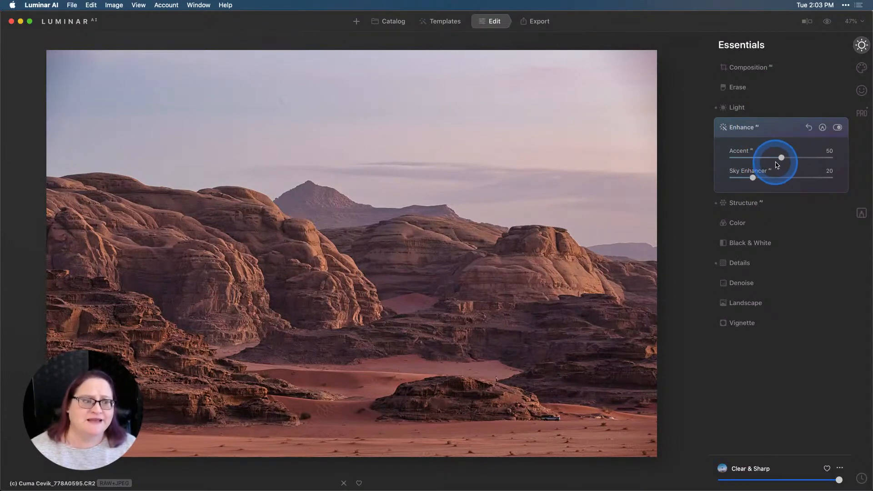
drag(780, 158, 790, 161)
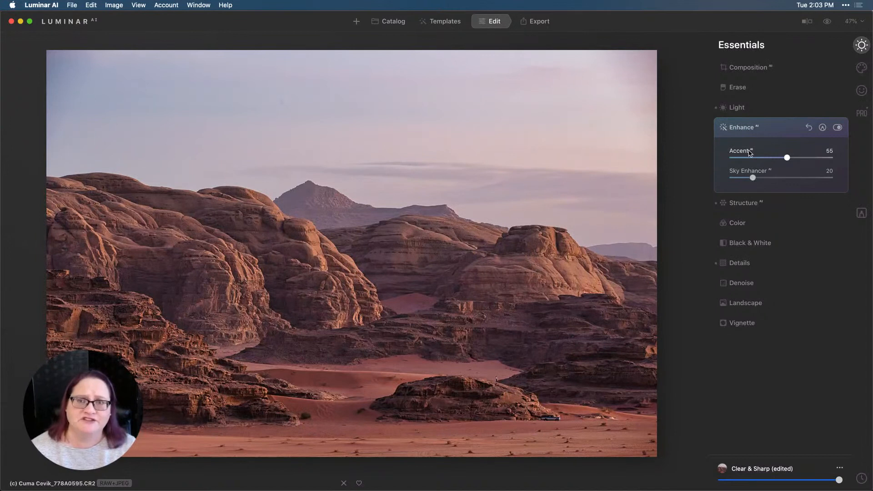
Set the Structure AI amount to 21 and compare the photo with and without the effect.
click(744, 203)
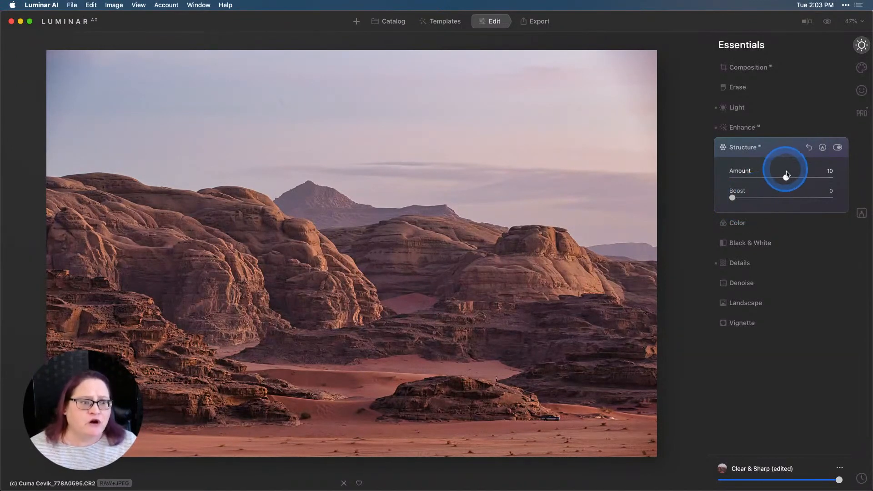
drag(788, 179, 794, 179)
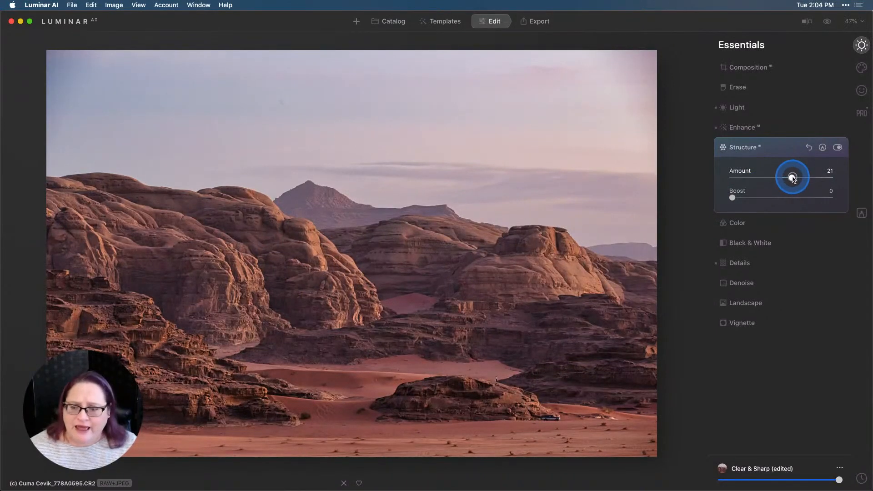
click(838, 149)
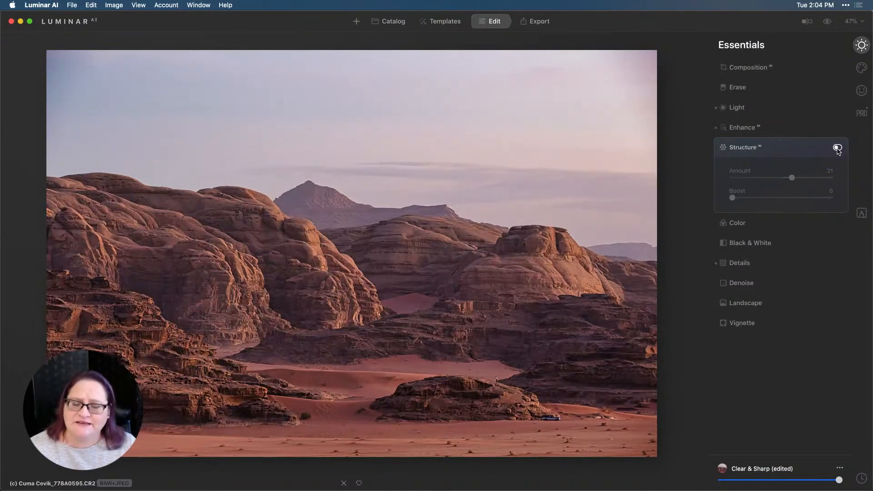
click(838, 149)
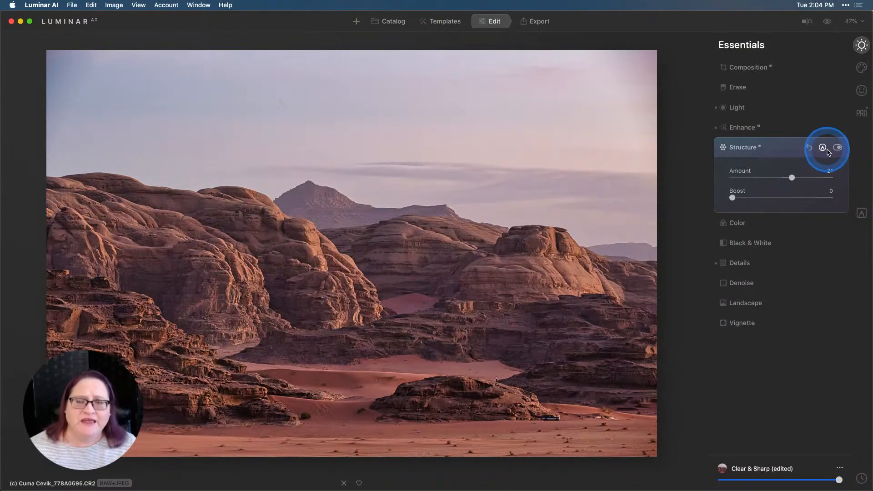
Set Small Details to 10 and Medium Details to 20 in the Details tool.
click(740, 263)
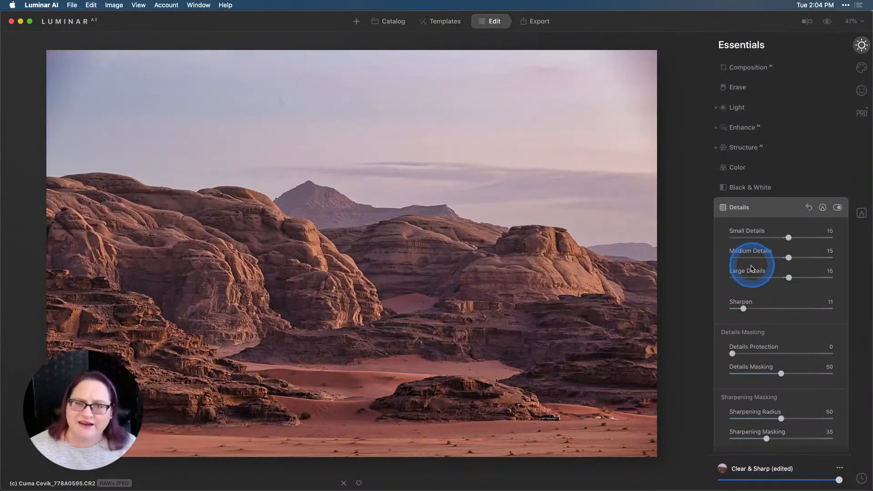
scroll(751, 267, down, 1)
scroll(751, 269, down, 1)
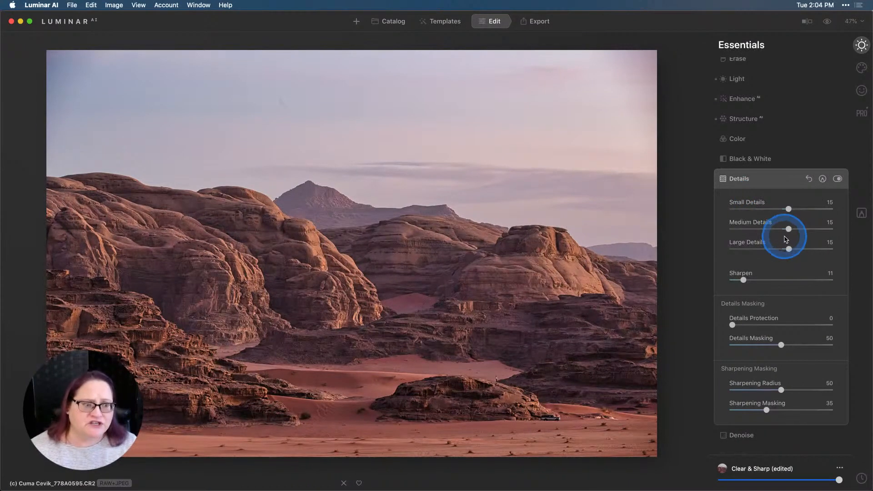
drag(789, 212, 787, 213)
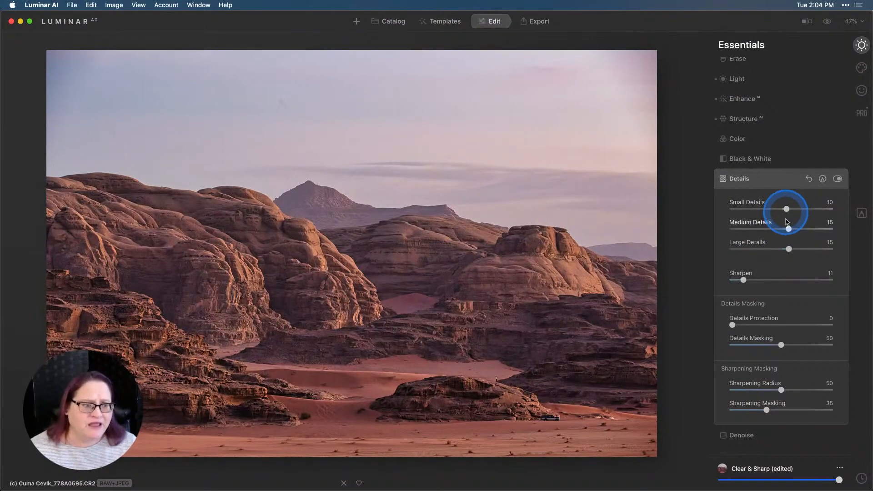
drag(789, 231, 791, 231)
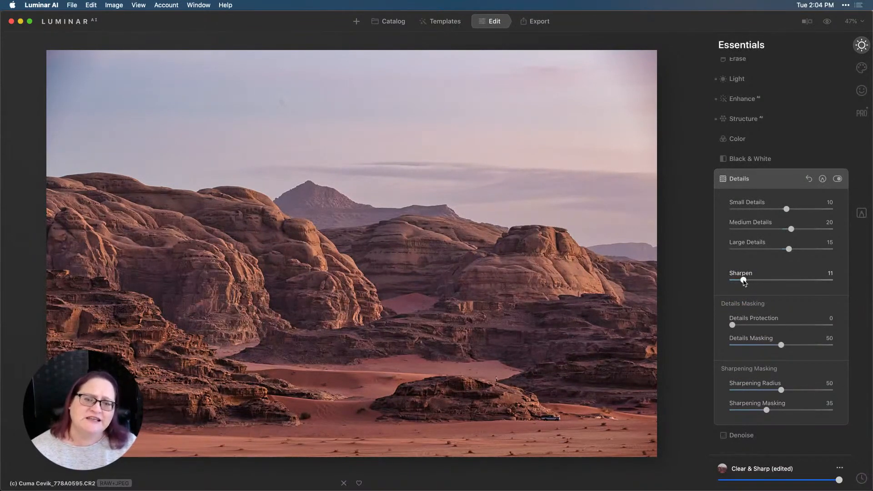
Judge the rocks at 100% zoom with Sharpen at 100, and settle on a Sharpen value of 17.
double_click(206, 208)
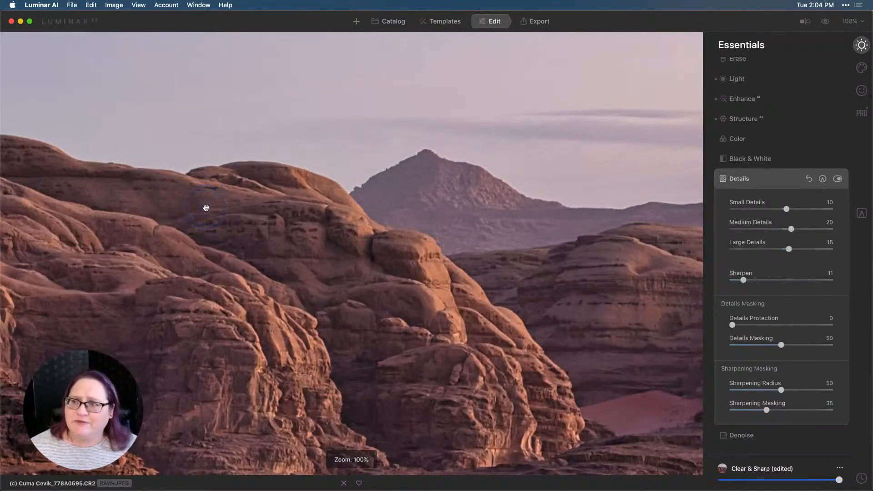
click(213, 214)
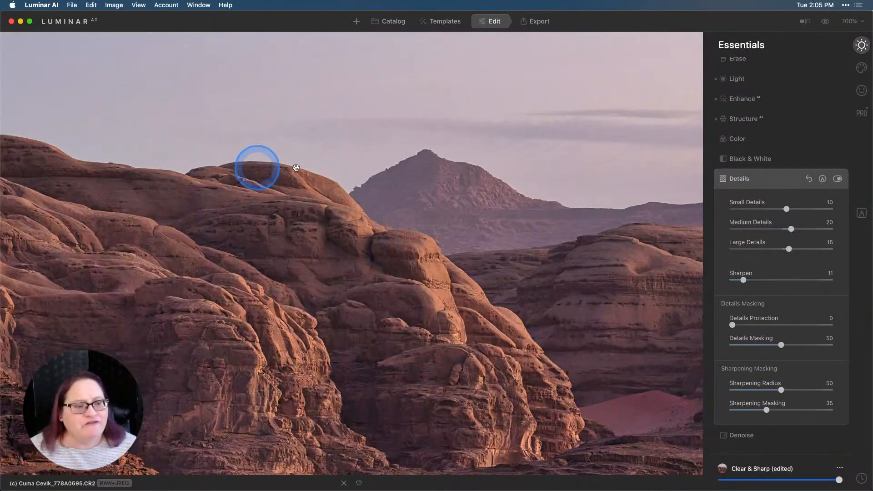
drag(744, 280, 853, 279)
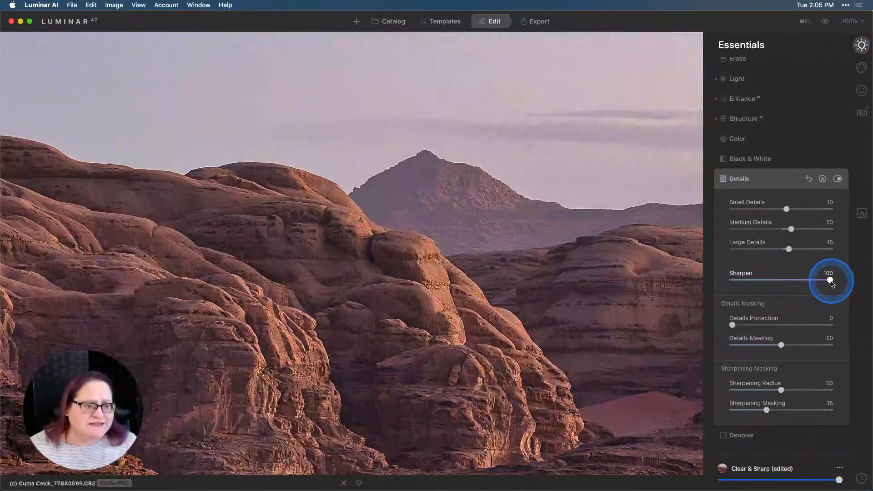
drag(830, 280, 749, 280)
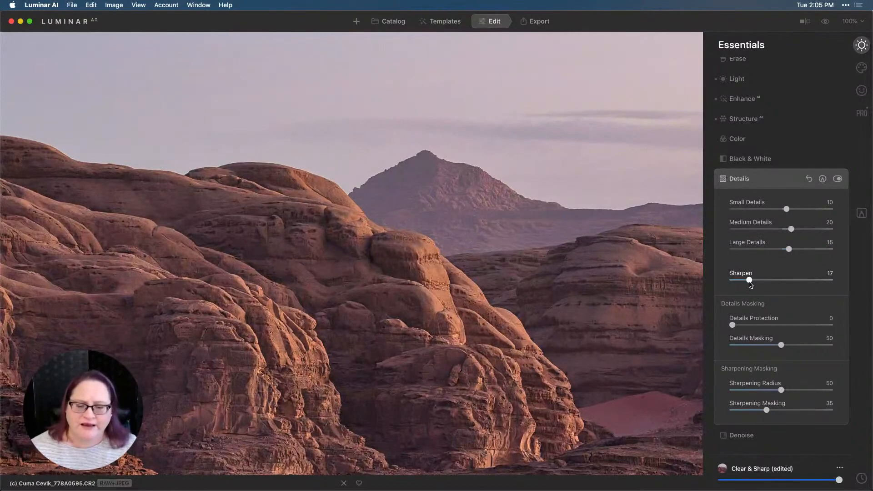
click(608, 232)
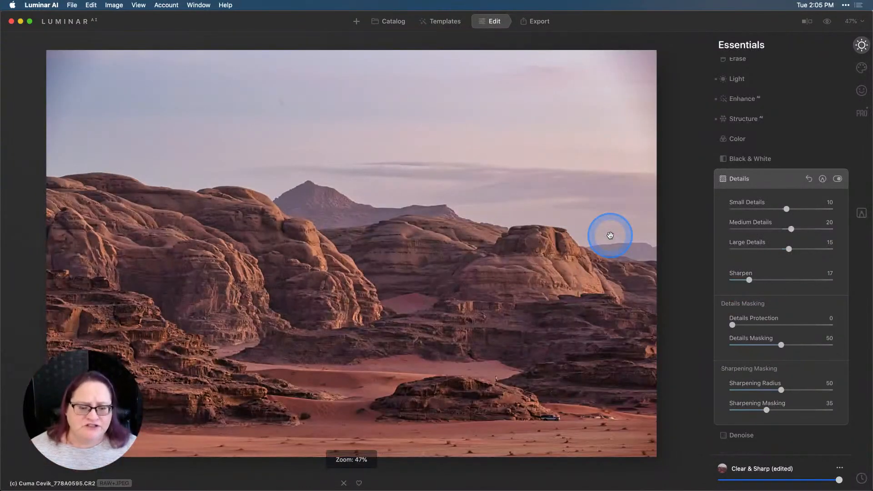
Set Dehaze to 75 and Golden Hour to 13 in the Landscape tool.
scroll(755, 366, down, 2)
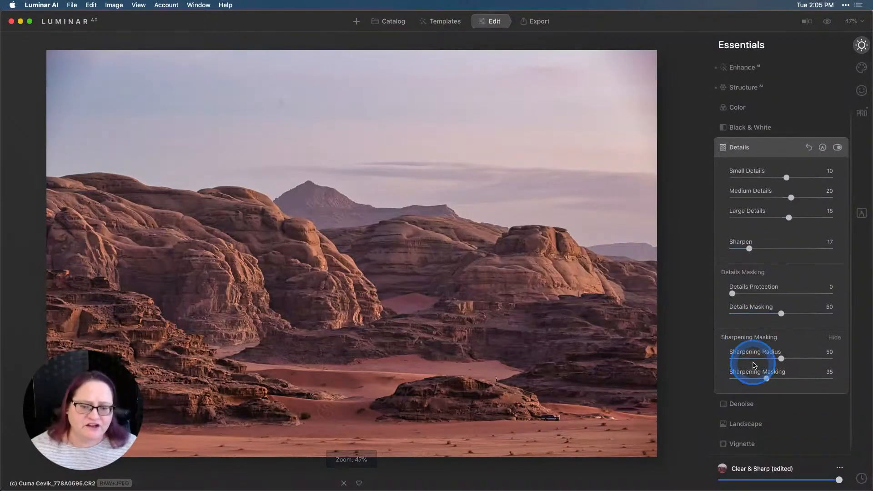
click(746, 424)
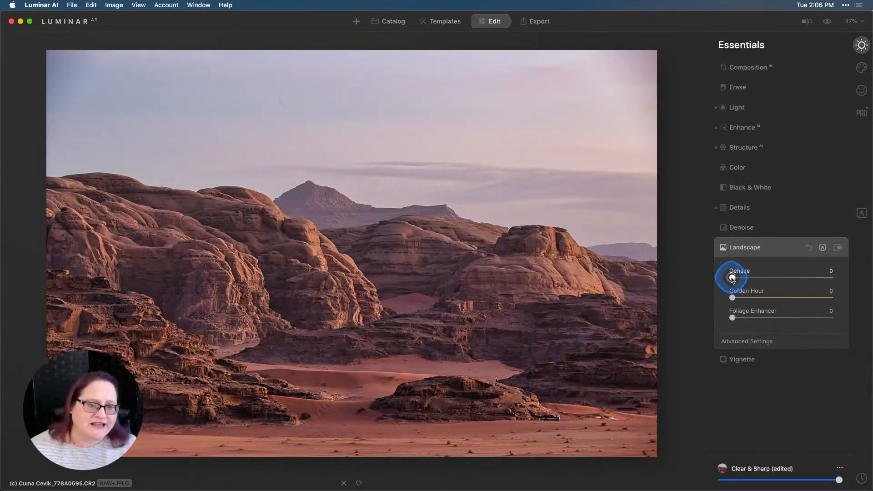
drag(732, 278, 807, 278)
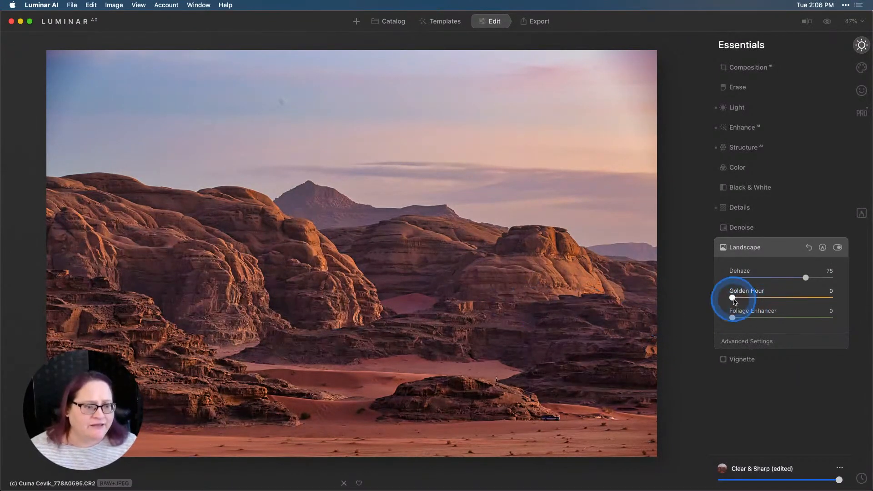
mouse_move(735, 301)
mouse_down()
mouse_move(775, 301)
mouse_move(749, 302)
mouse_up()
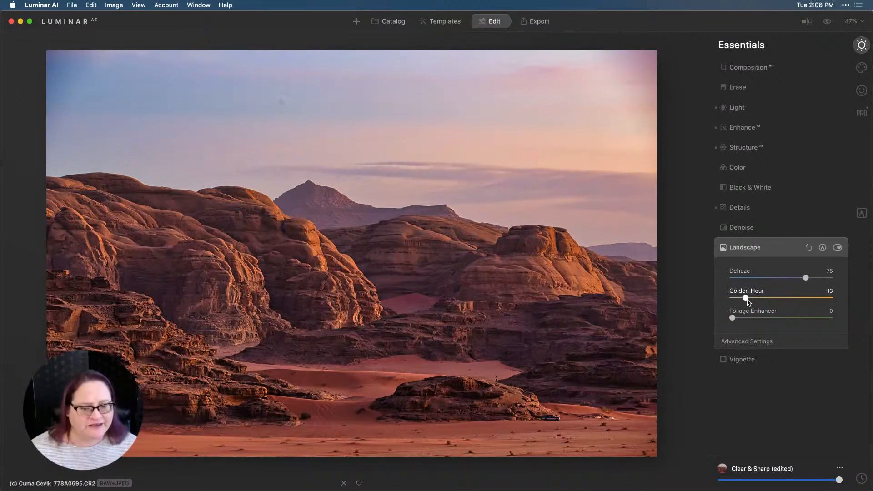
Set Highlights Contrast to 66 in the Supercontrast tool, keeping Highlights Balance at 0.
click(749, 303)
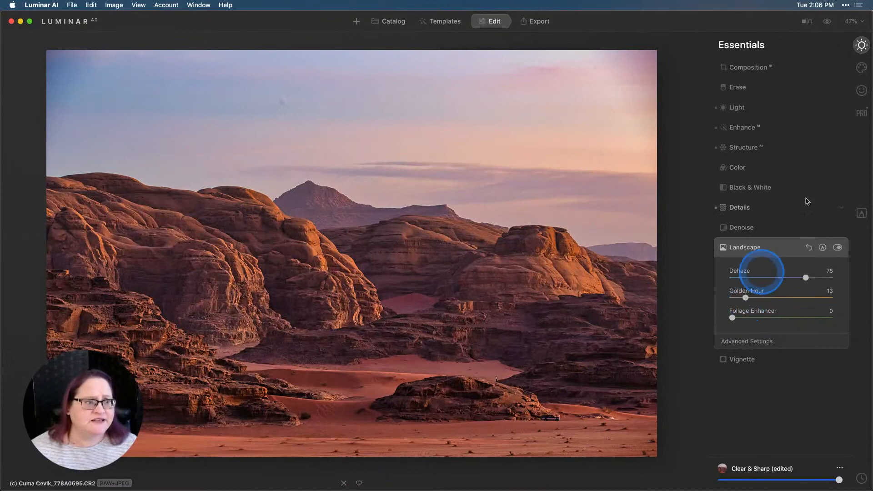
click(861, 113)
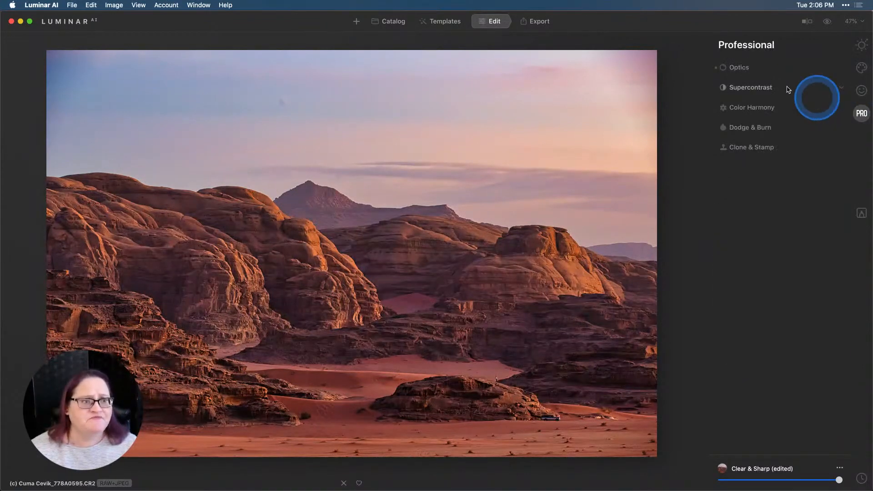
click(745, 85)
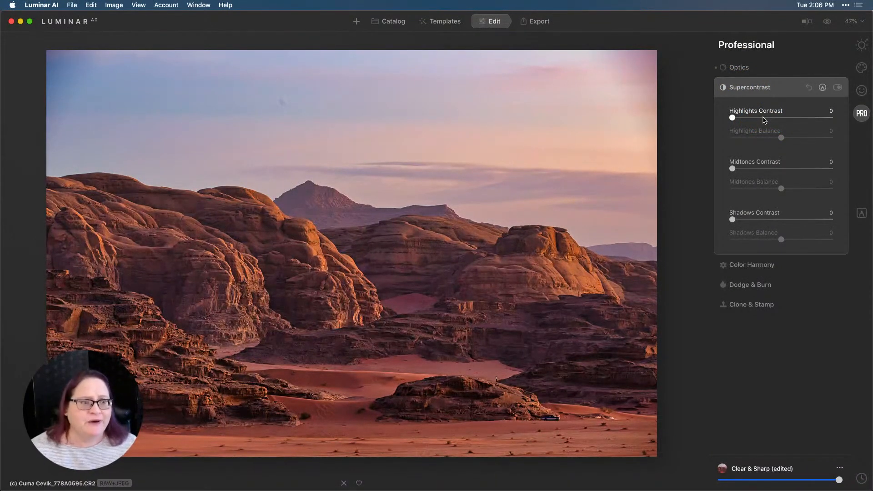
drag(732, 117, 799, 121)
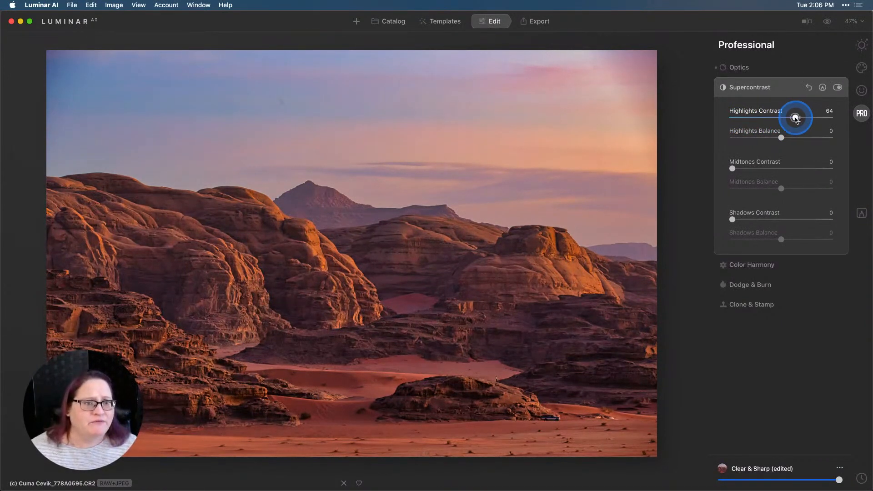
click(781, 142)
mouse_move(781, 144)
mouse_down()
mouse_move(762, 137)
mouse_move(796, 139)
mouse_move(782, 138)
mouse_up()
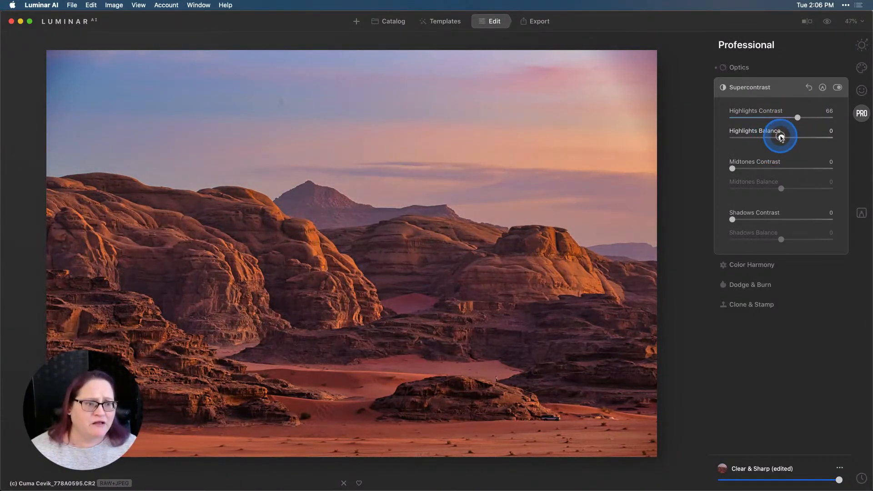
Set Supercontrast Midtones Contrast to 30 with Balance -50, and Shadows Contrast to 16 with Balance 15.
drag(733, 168, 785, 168)
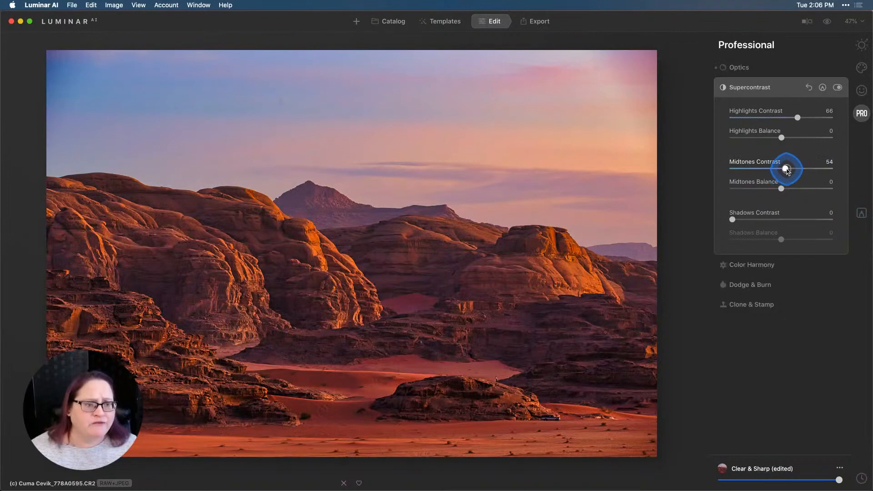
drag(785, 169, 757, 191)
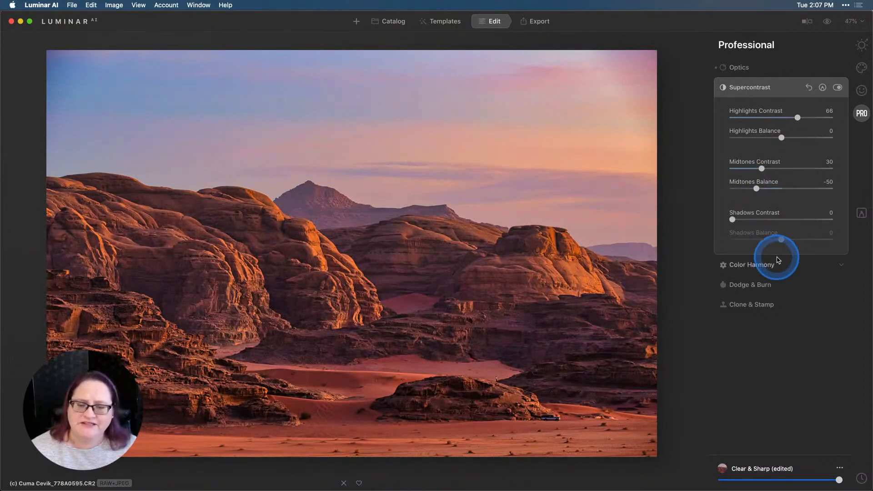
drag(732, 219, 750, 220)
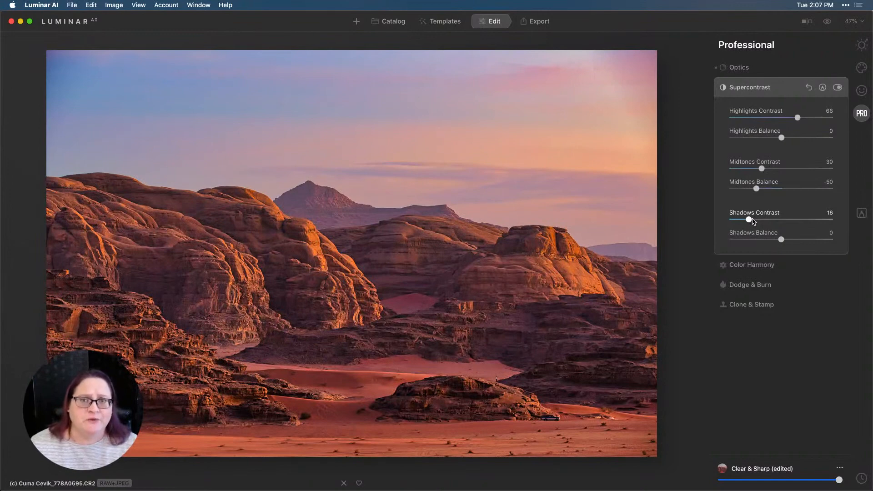
mouse_move(781, 239)
mouse_down()
mouse_move(758, 240)
mouse_move(800, 238)
mouse_move(770, 239)
mouse_move(790, 242)
mouse_up()
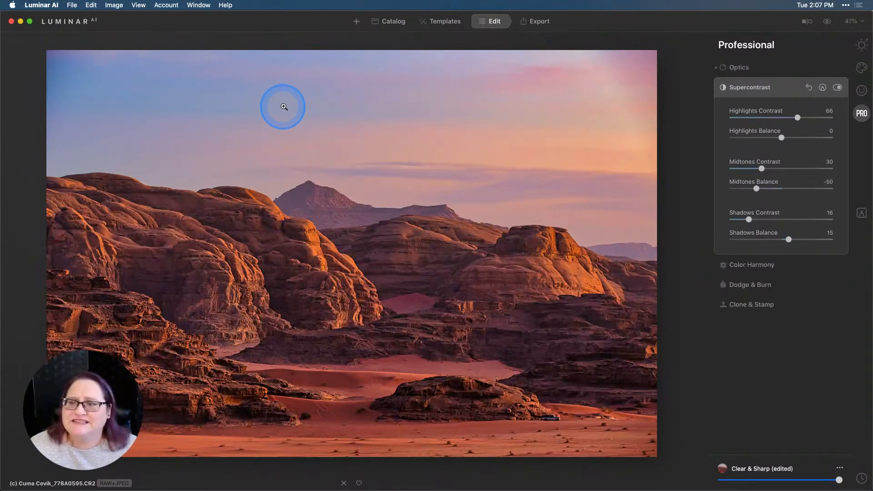
Mark the two dust spots in the sky and remove them with the Erase tool, undoing the stray stroke.
click(861, 46)
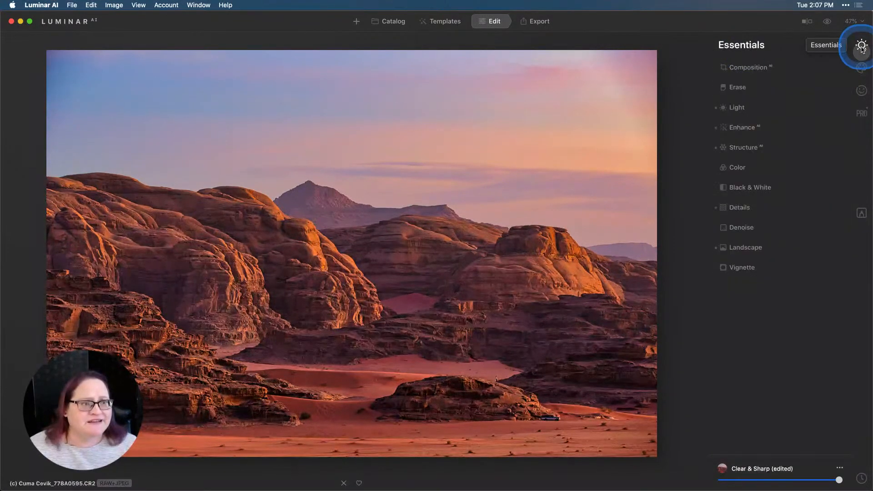
click(743, 88)
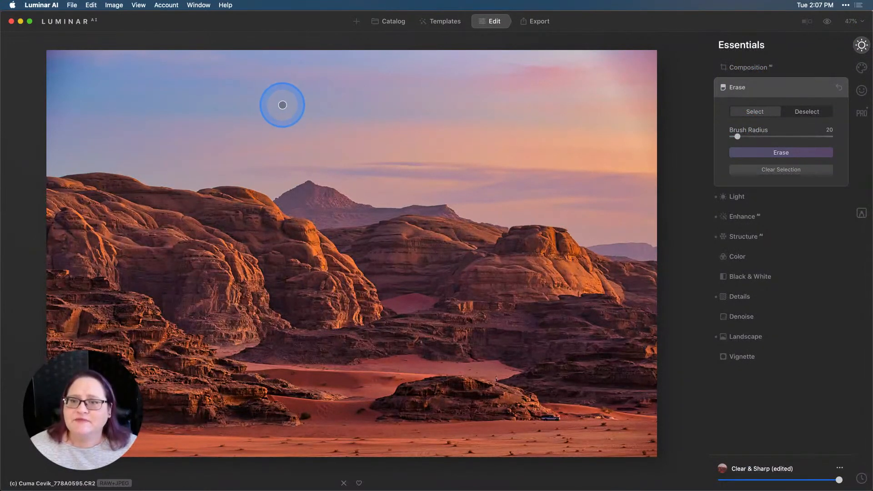
drag(282, 101, 323, 121)
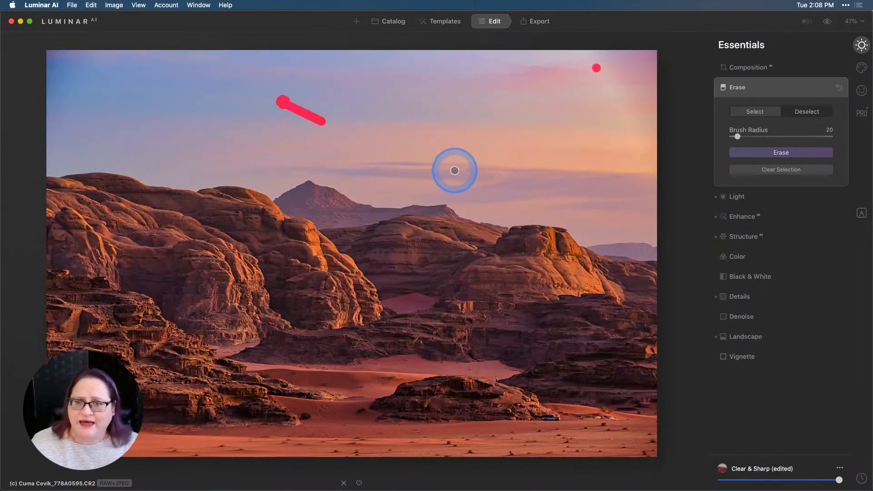
key(super+z)
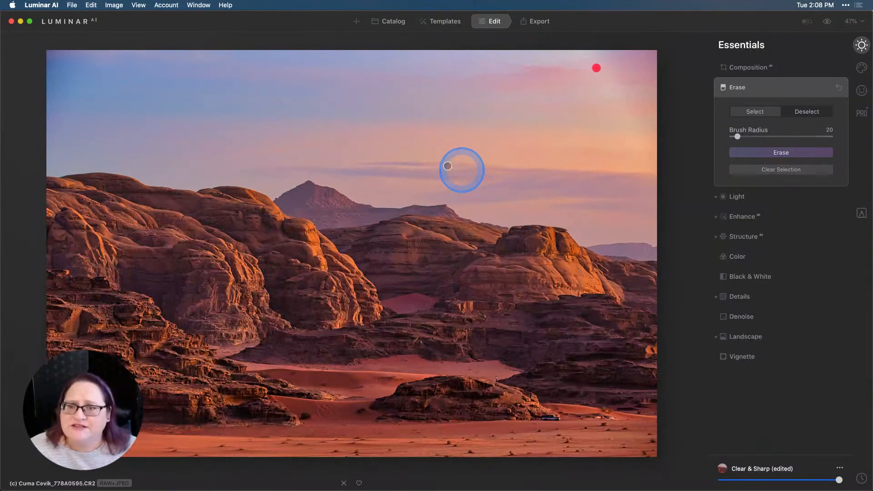
click(285, 100)
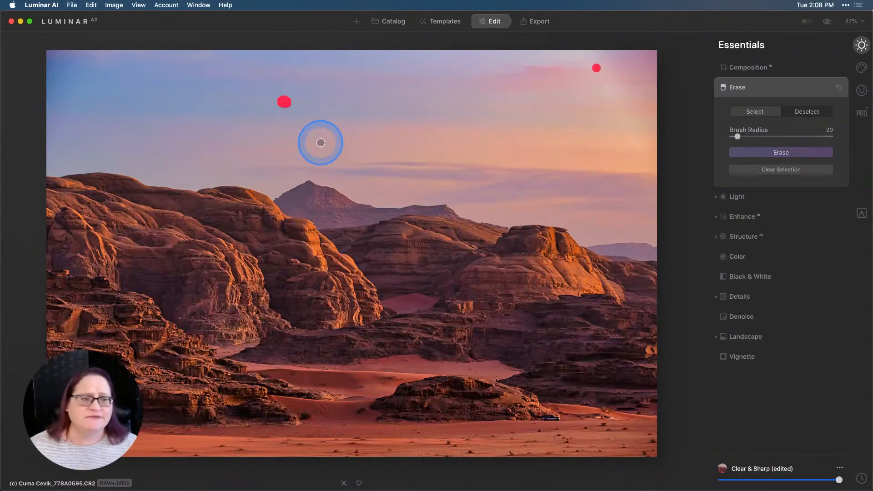
click(781, 152)
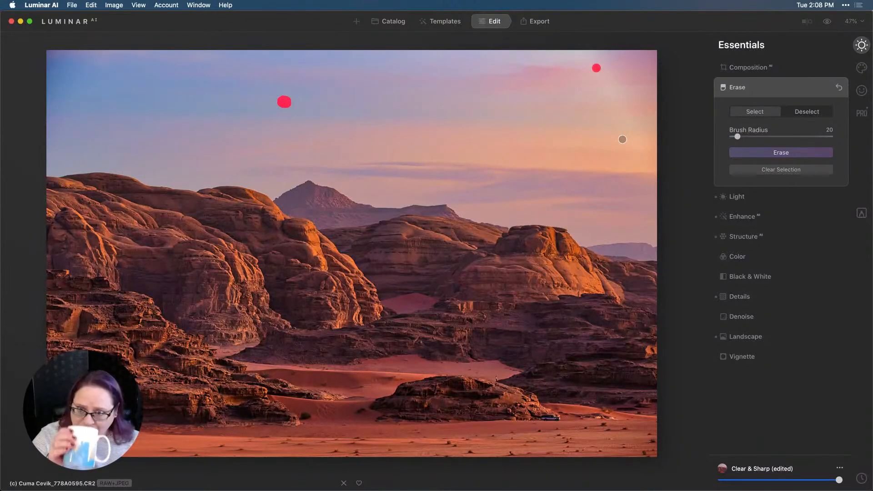
click(748, 169)
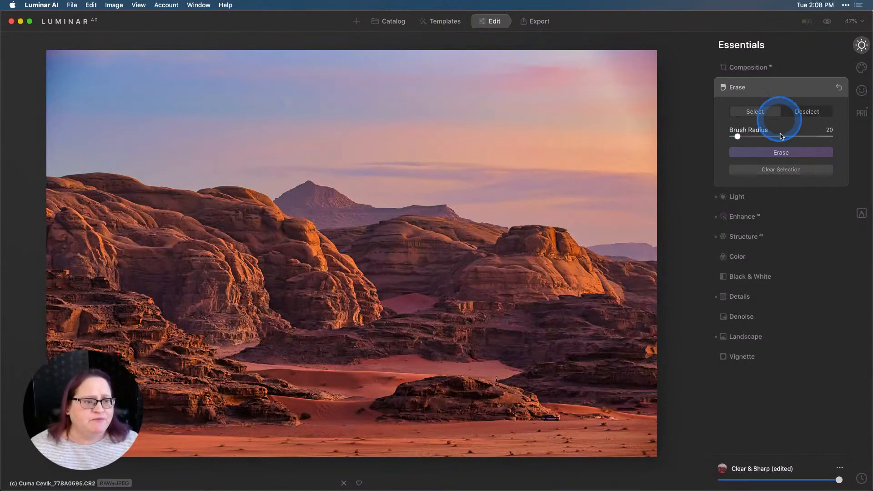
Inspect the sky at 100% zoom and set Luminosity Denoise to 50 in the Denoise tool.
click(759, 315)
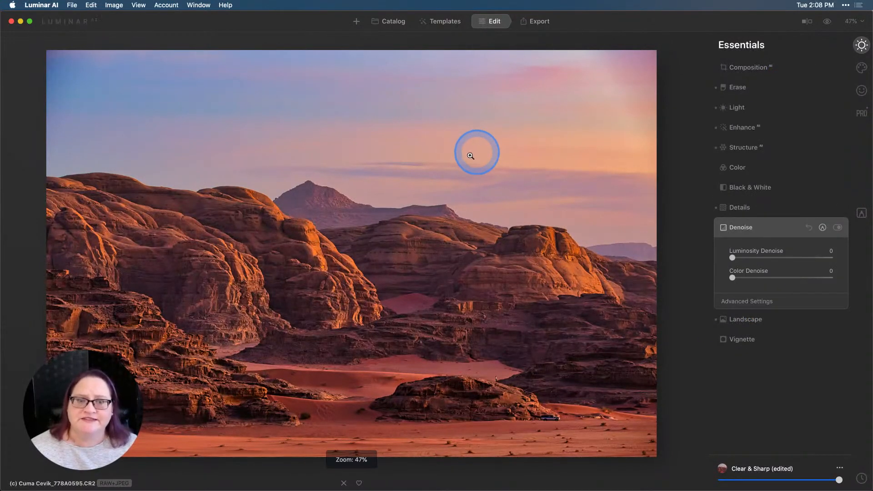
click(464, 144)
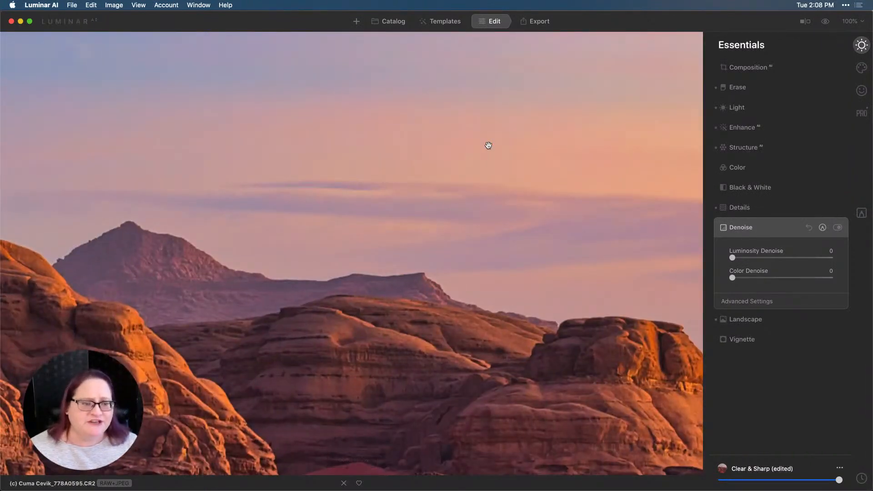
click(514, 149)
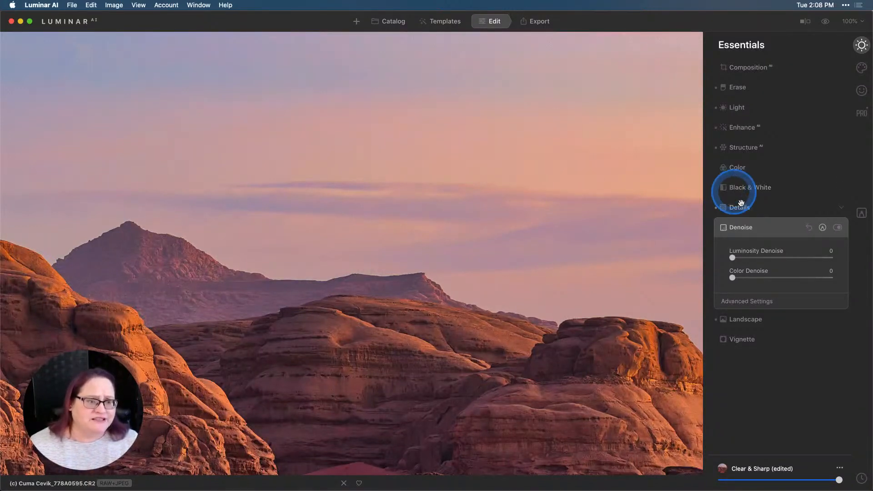
drag(733, 258, 752, 258)
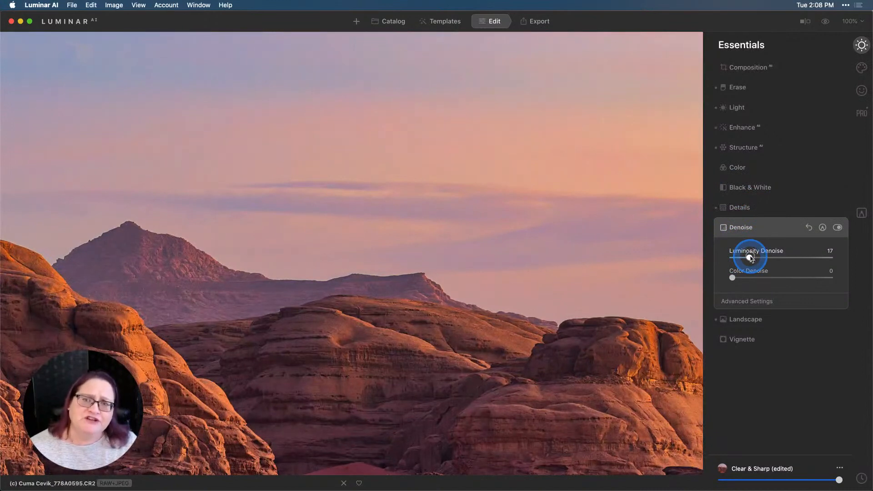
drag(751, 258, 783, 257)
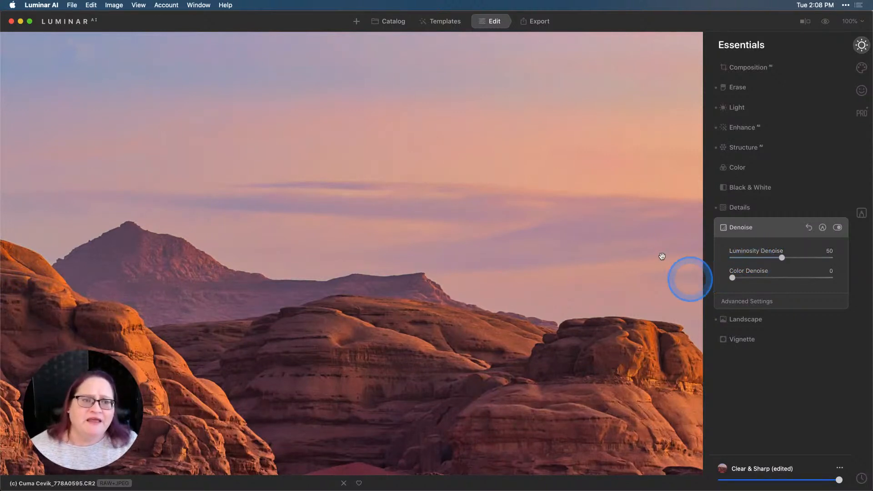
click(567, 160)
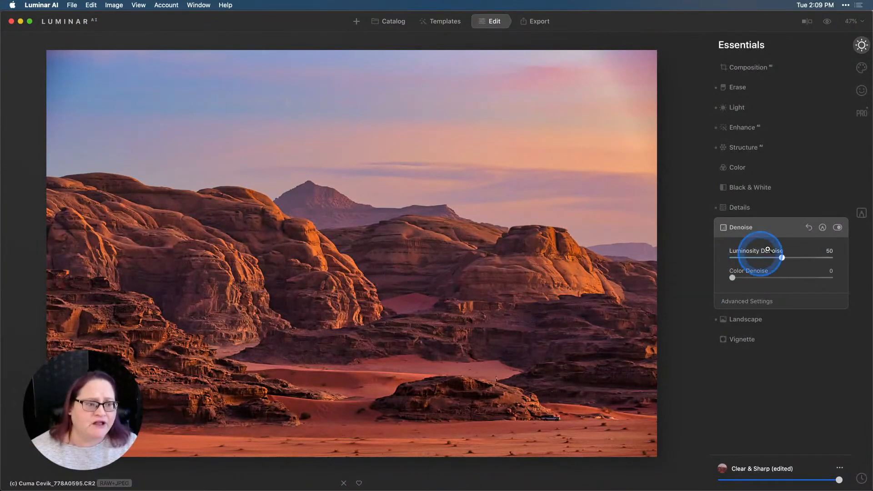
Limit Denoise to the sky with a tilted Gradient Mask along the mountain skyline, widening its transition upward.
click(822, 227)
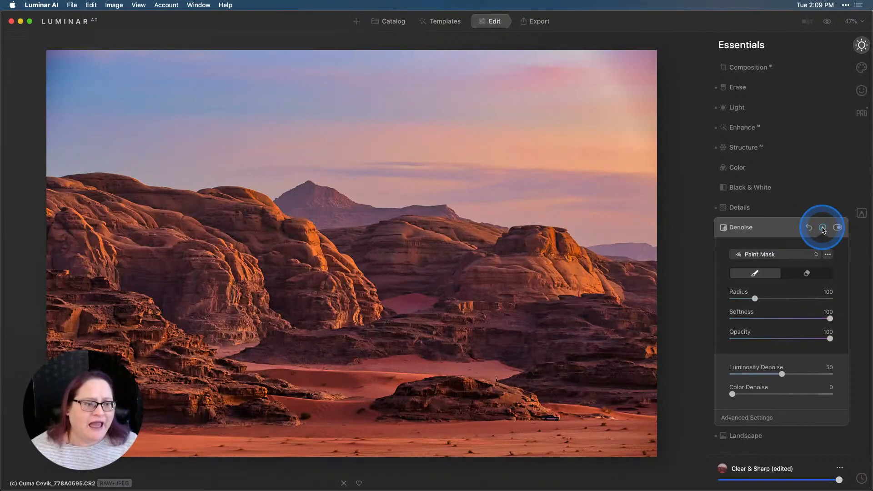
click(774, 256)
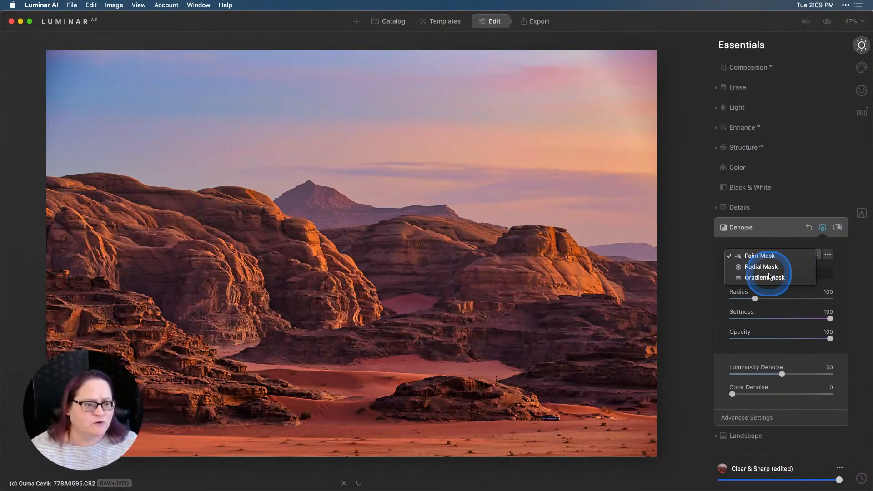
click(769, 277)
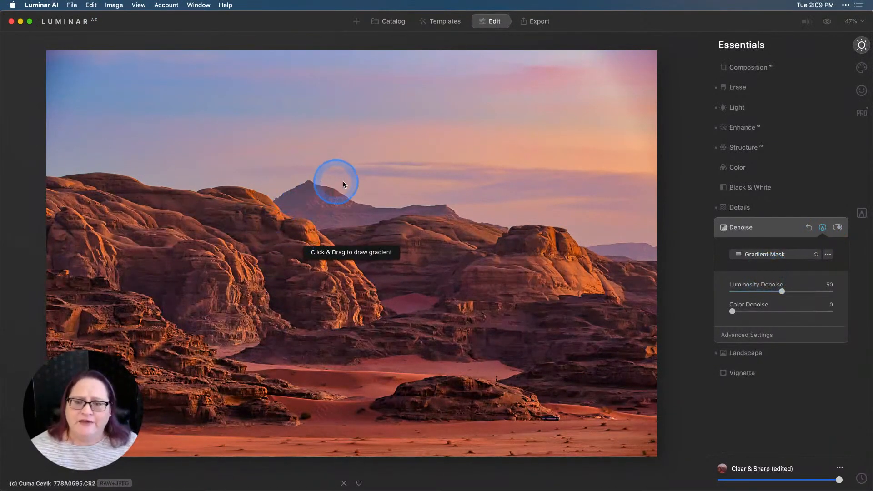
drag(344, 183, 340, 220)
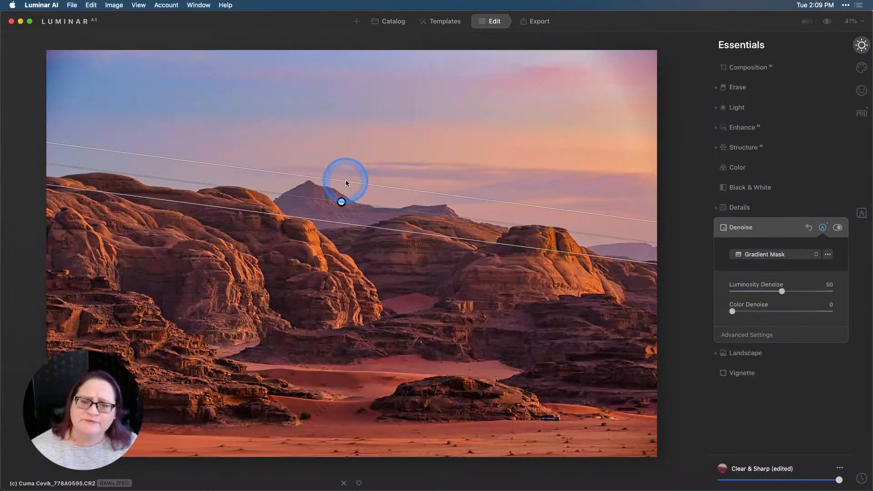
drag(341, 181, 349, 162)
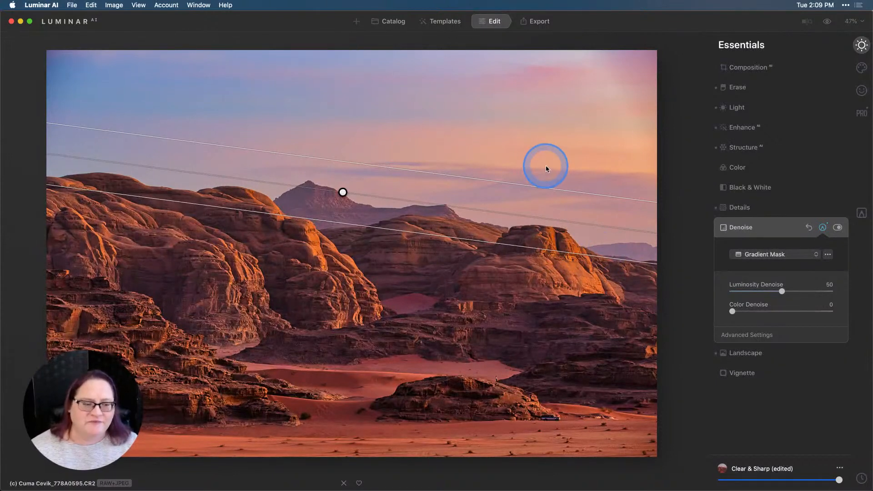
Add a vignette with Amount -100, Feather 41 and Inner Light 12.
click(753, 373)
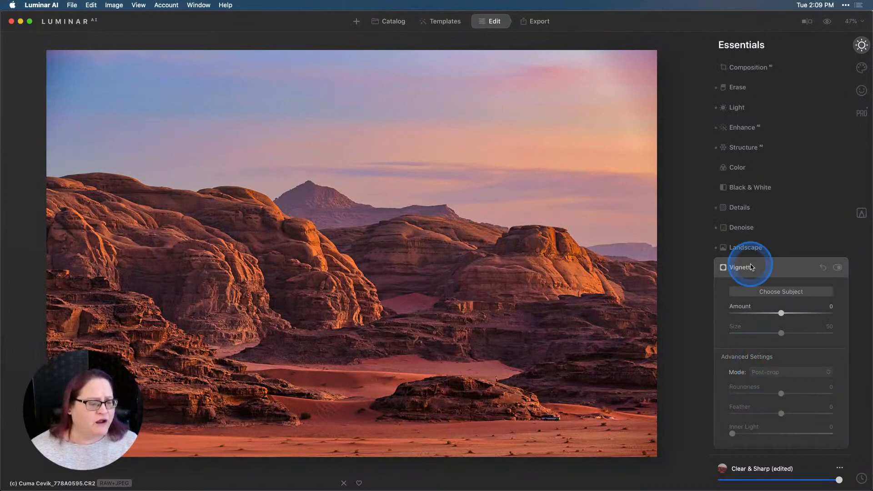
drag(780, 313, 705, 315)
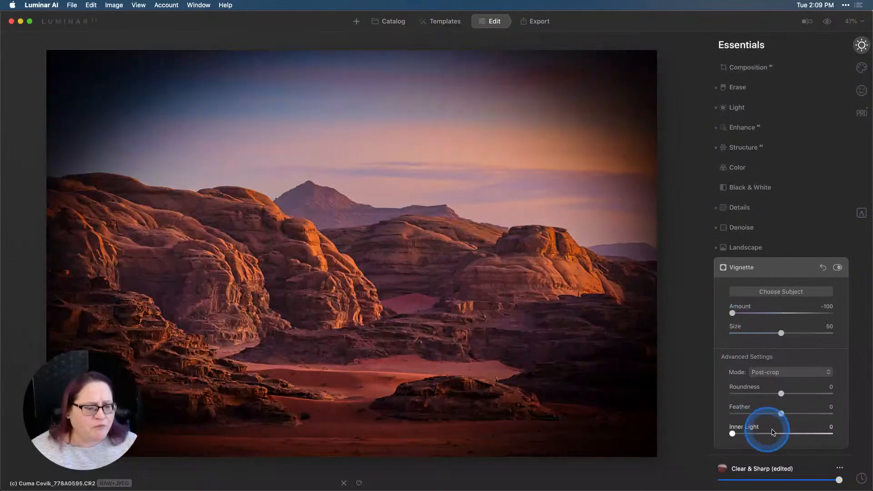
drag(781, 413, 803, 414)
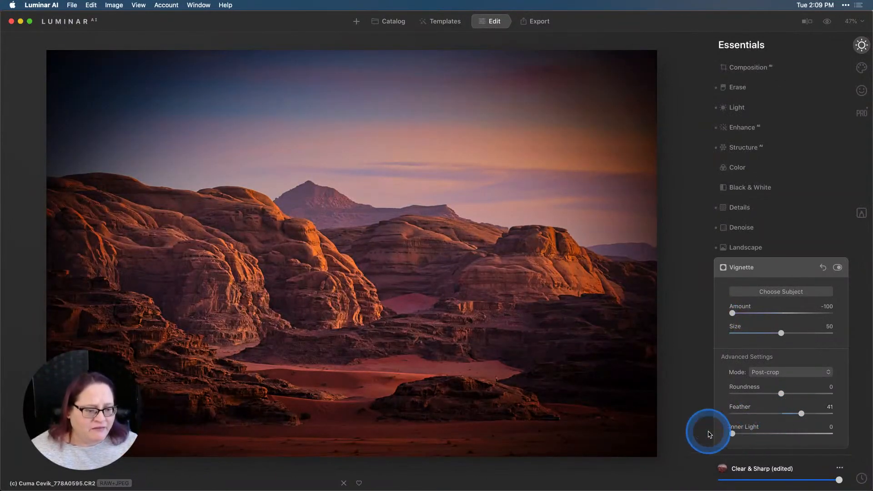
drag(732, 433, 745, 433)
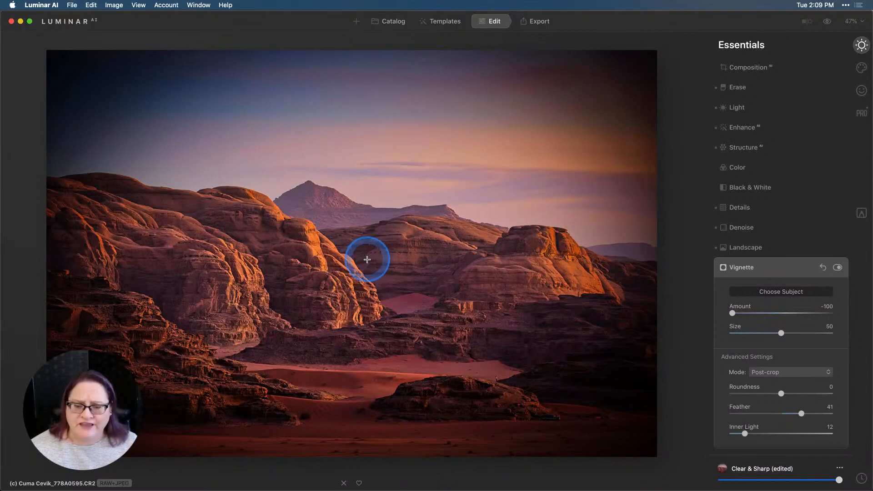
Centre the vignette on the sunlit rock face near the middle with Amount -53, and compare the edit with the original photo.
click(367, 288)
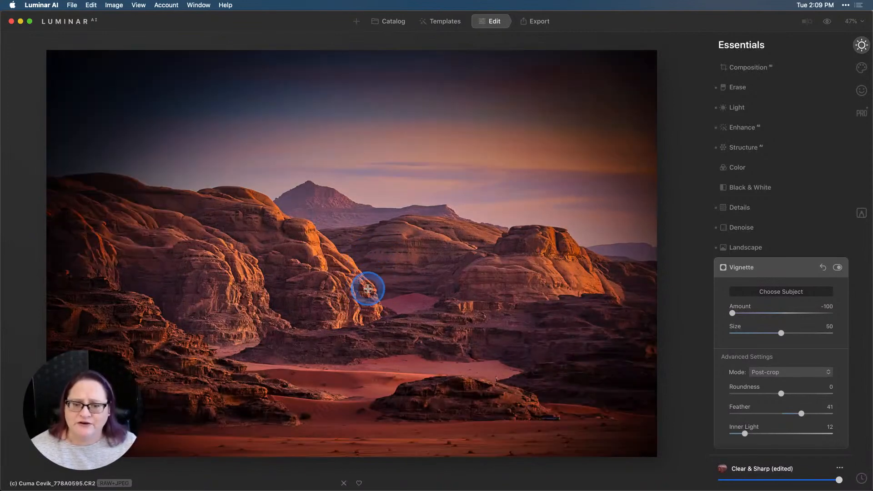
click(345, 288)
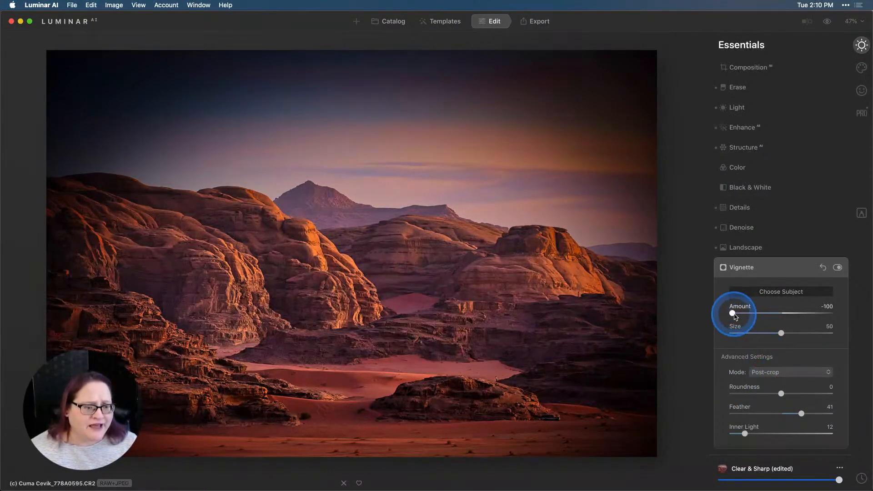
drag(732, 313, 758, 315)
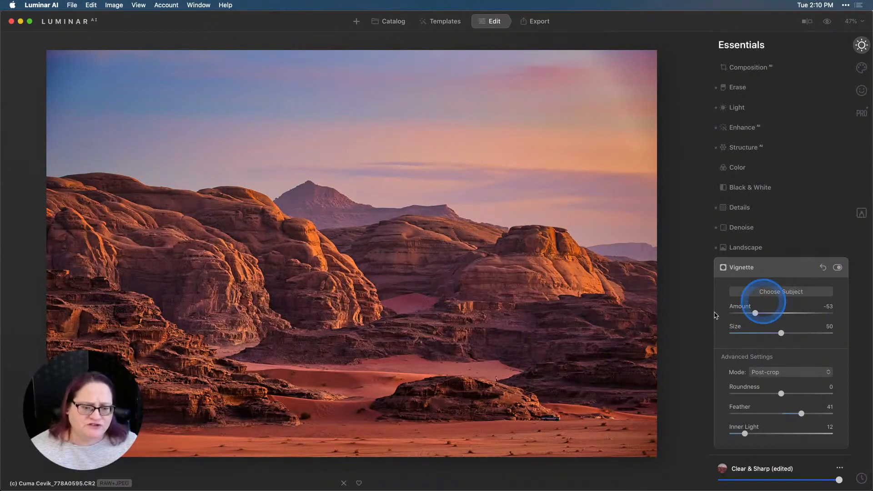
click(827, 22)
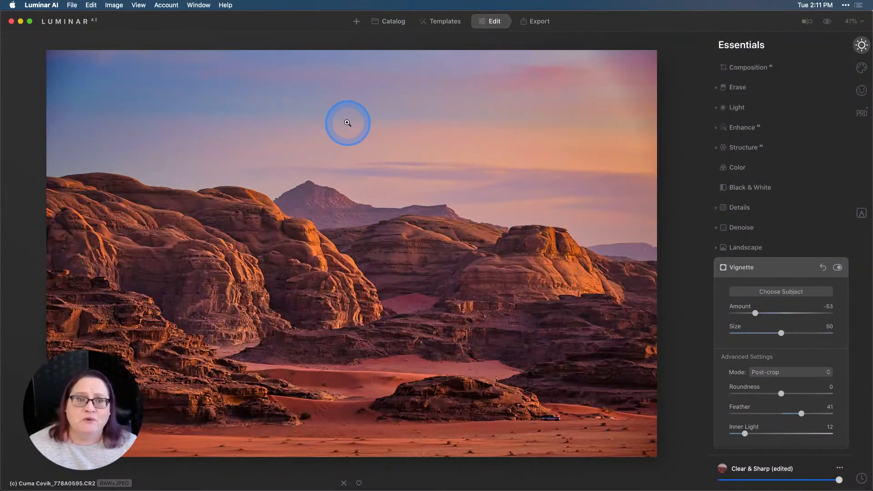
Display the histogram to check the photo's clipped areas and cycle its channel views, leaving the clipping overlay switched off.
click(139, 5)
click(188, 170)
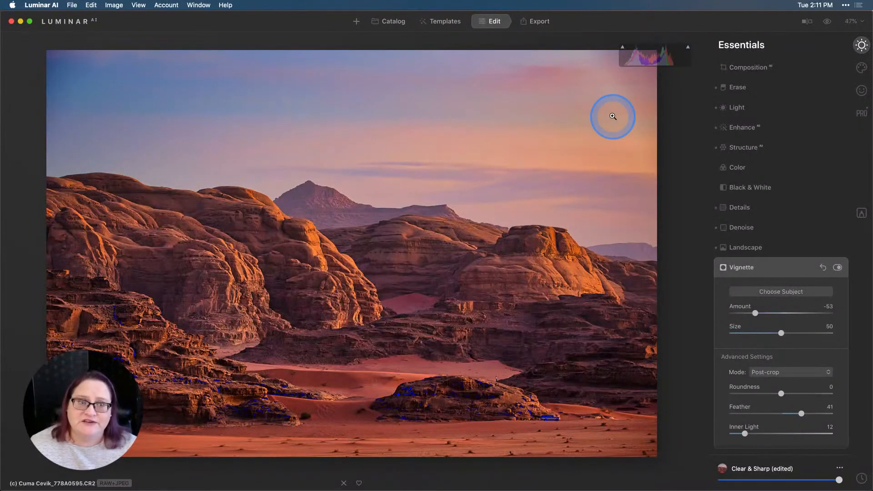
key(j)
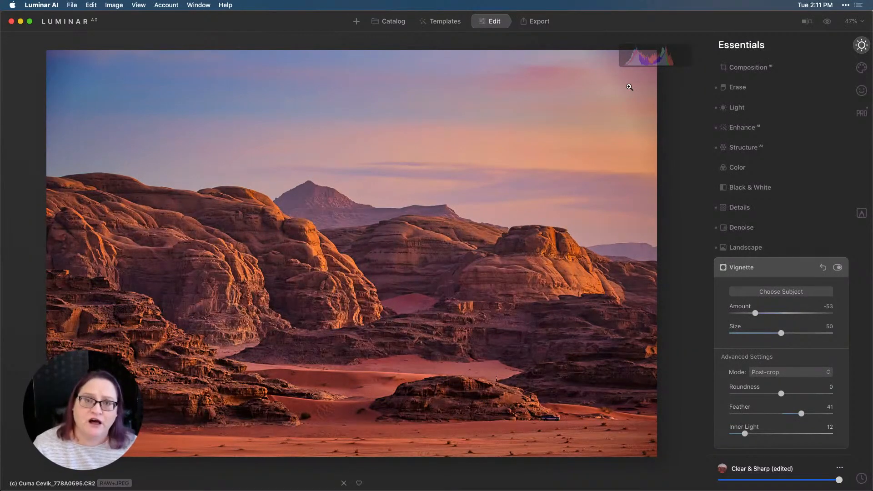
click(639, 68)
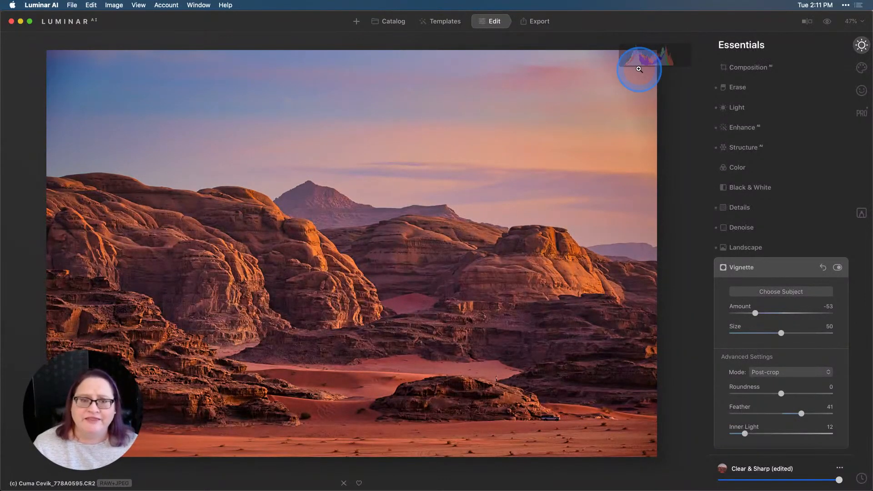
click(645, 61)
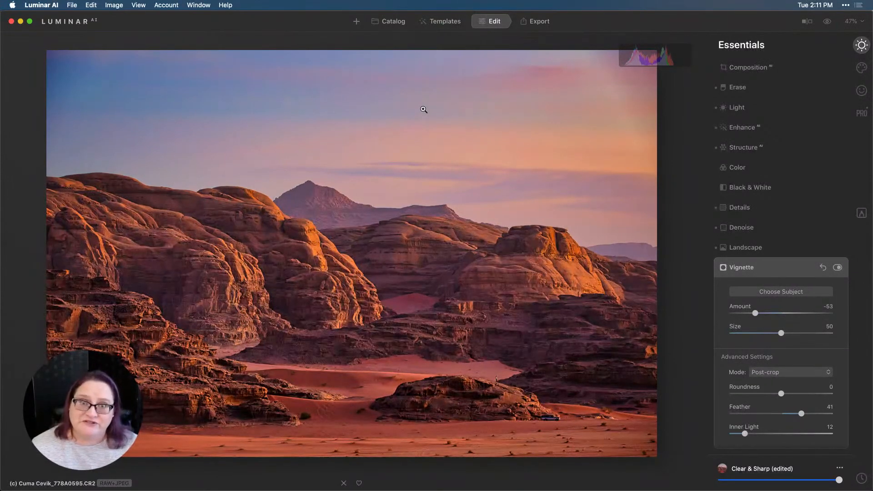
click(225, 5)
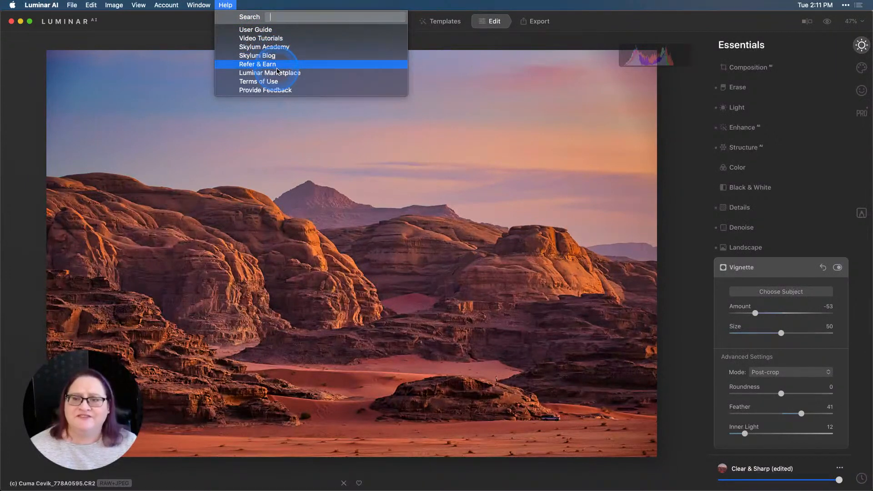
click(289, 18)
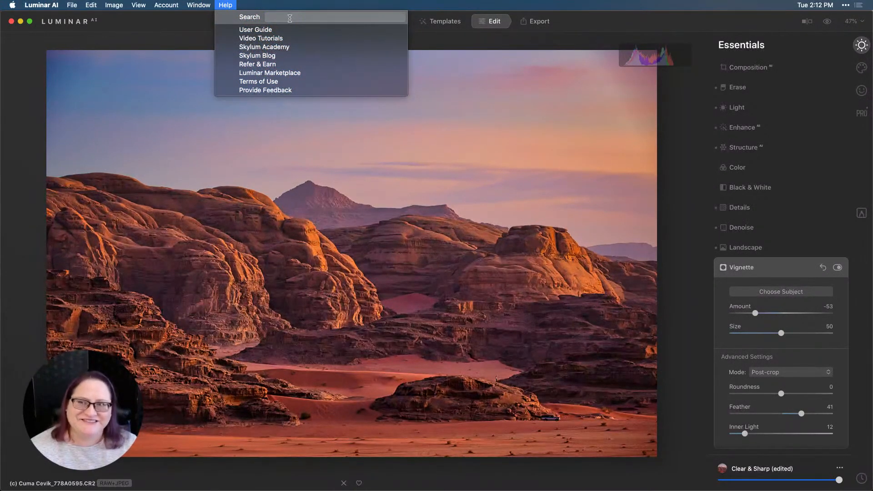
click(225, 5)
click(225, 5)
click(254, 39)
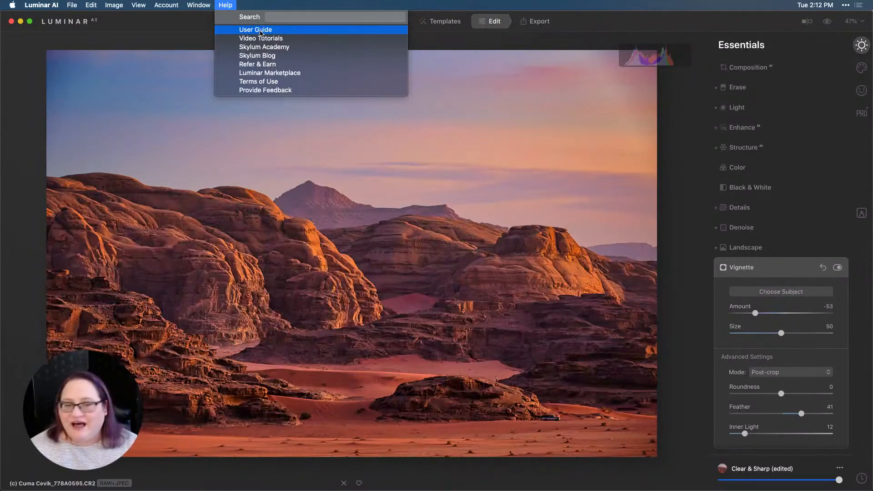
click(682, 181)
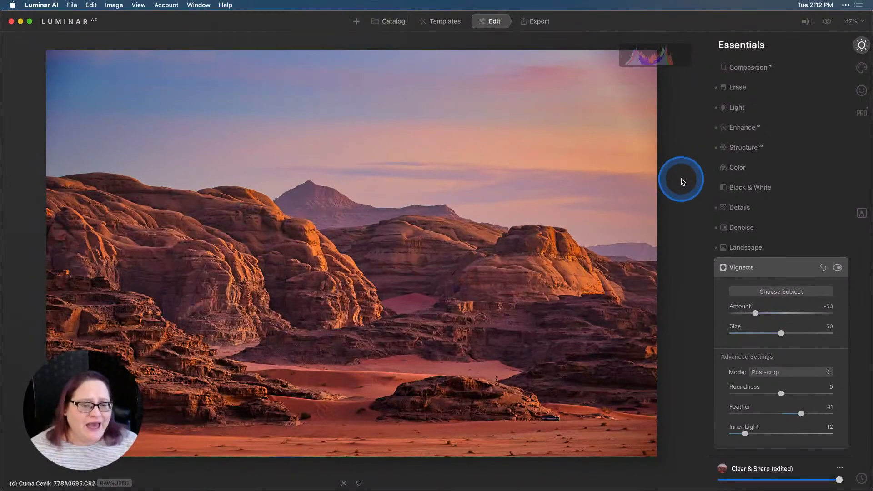